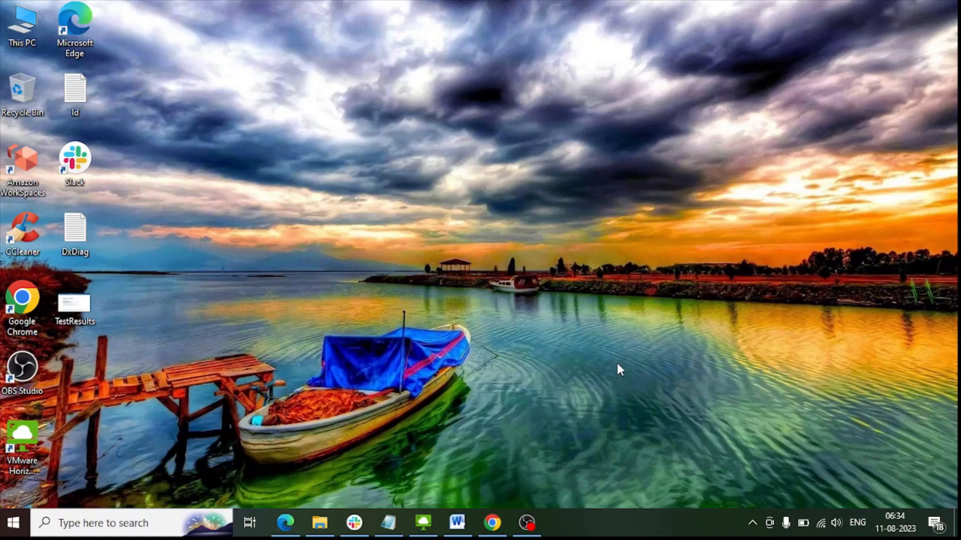
Search Google for 'download postgresql' and open the postgresql.org Downloads result.
{"action": "left_click", "coordinate": [503, 522]}
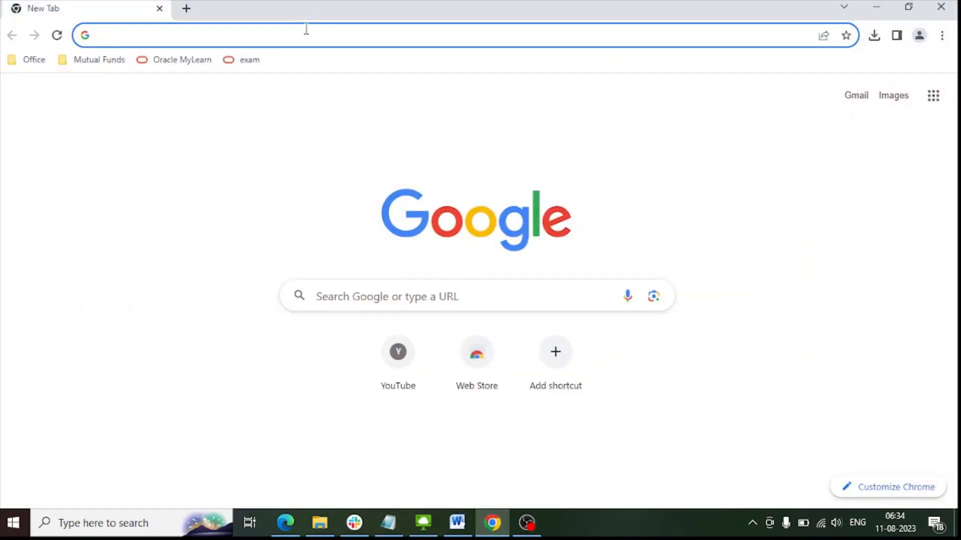
{"action": "type", "text": "downloa"}
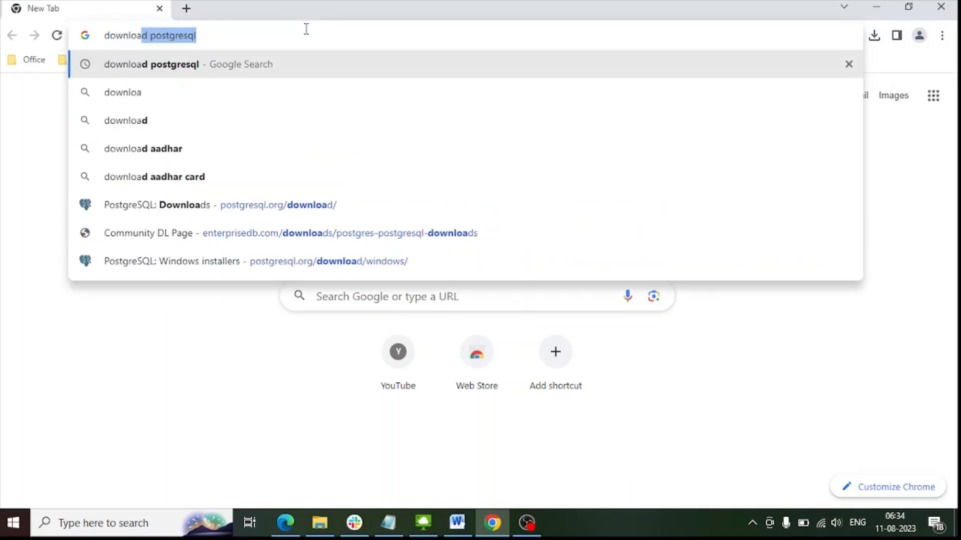
{"action": "key", "text": "Return"}
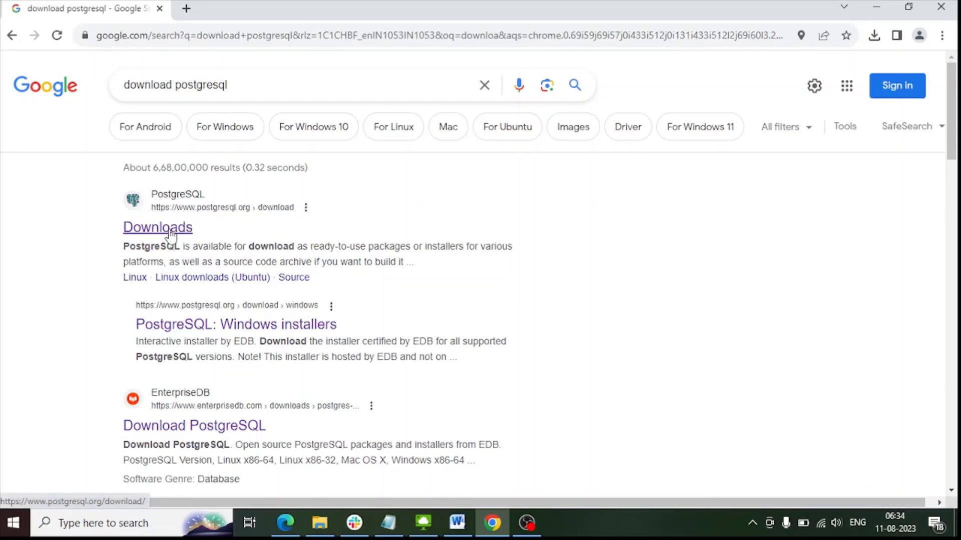
{"action": "left_click", "coordinate": [151, 229]}
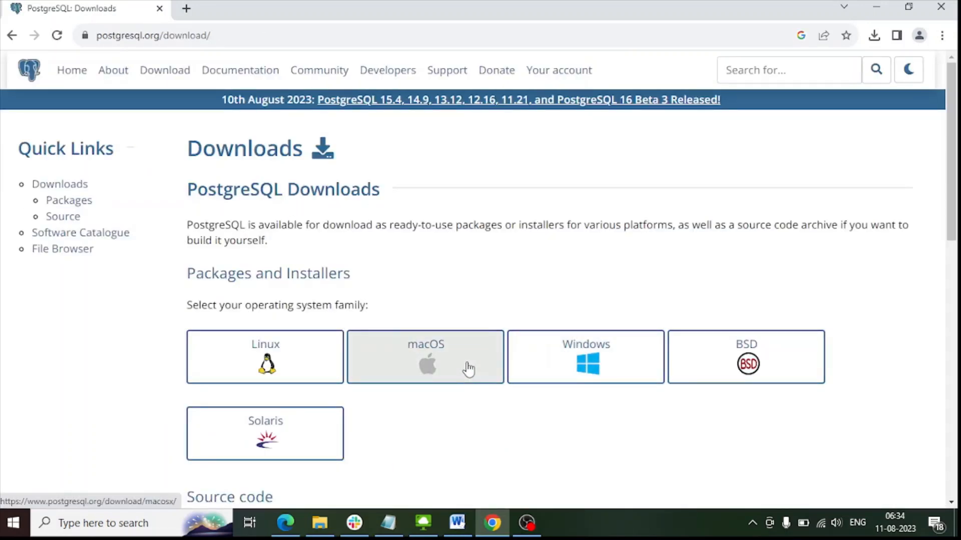
Pick Windows and follow 'Download the installer' to EDB's version table for all platforms.
{"action": "left_click", "coordinate": [631, 374]}
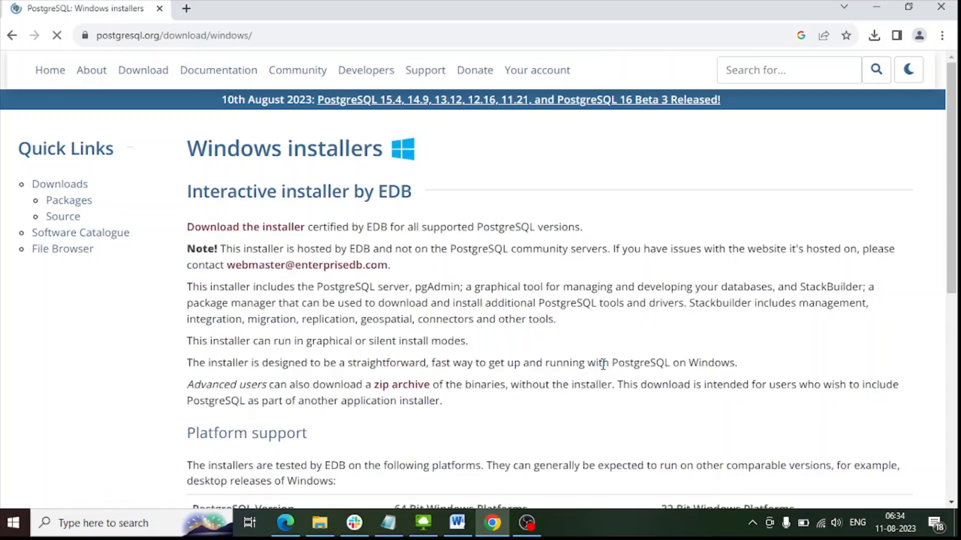
{"action": "left_click", "coordinate": [240, 229]}
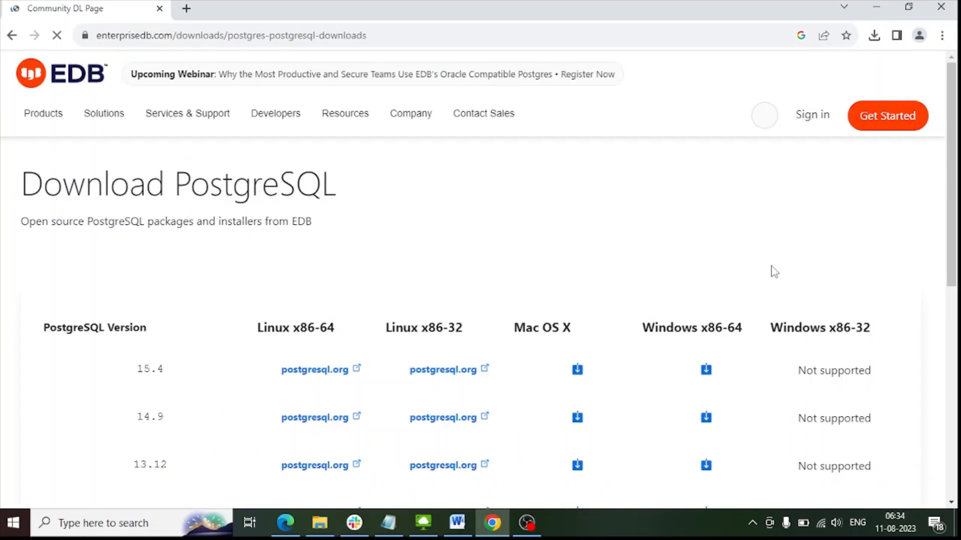
{"action": "scroll", "coordinate": [668, 313], "scroll_direction": "down", "scroll_amount": 2}
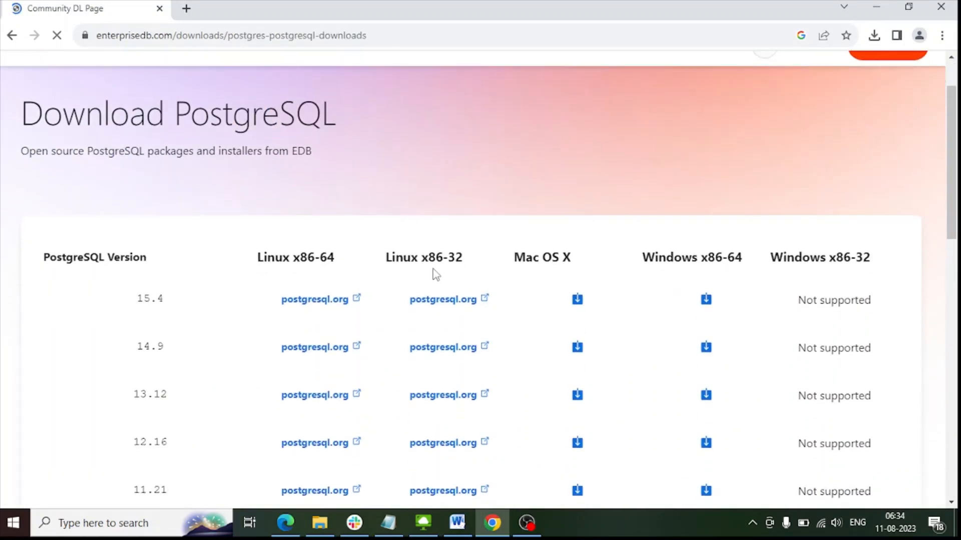
{"action": "scroll", "coordinate": [181, 109], "scroll_direction": "up", "scroll_amount": 1}
{"action": "scroll", "coordinate": [595, 258], "scroll_direction": "down", "scroll_amount": 1}
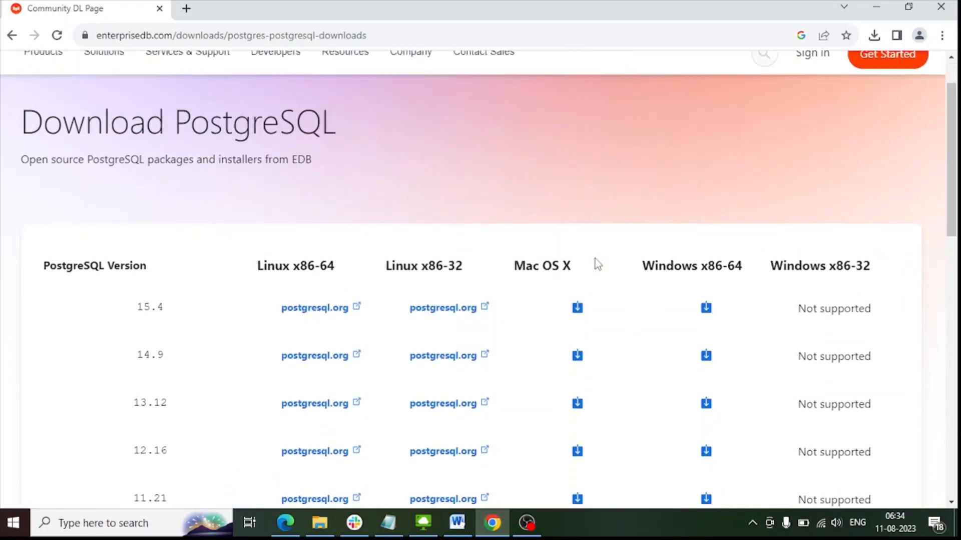
{"action": "scroll", "coordinate": [597, 263], "scroll_direction": "down", "scroll_amount": 1}
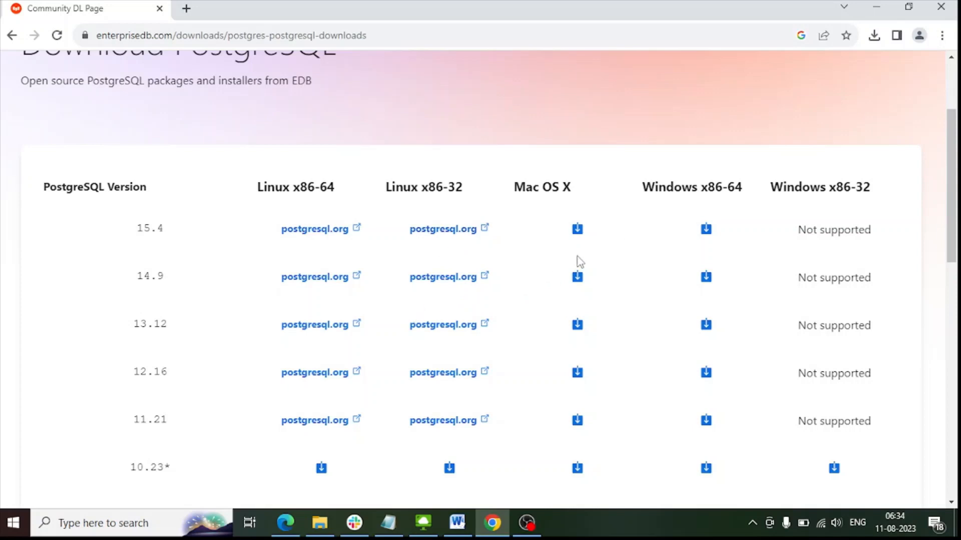
{"action": "scroll", "coordinate": [341, 226], "scroll_direction": "down", "scroll_amount": 1}
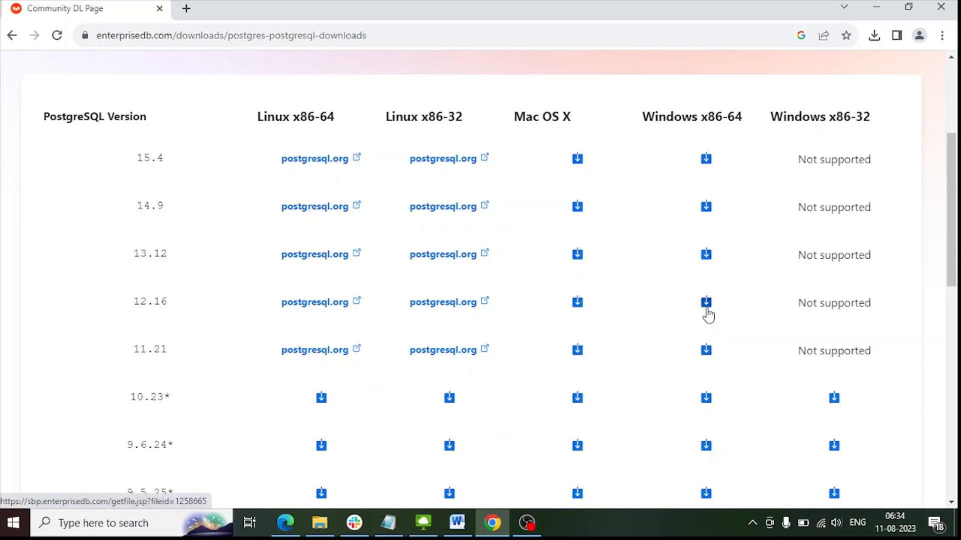
Start the 12.16 Windows x86-64 installer download, then pause and cancel it in Downloads.
{"action": "left_click", "coordinate": [706, 309]}
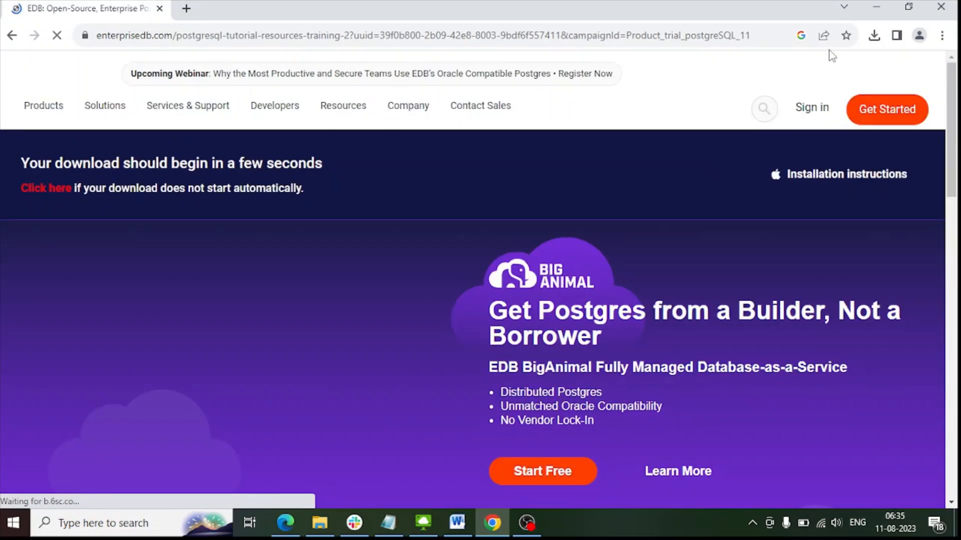
{"action": "left_click", "coordinate": [874, 36]}
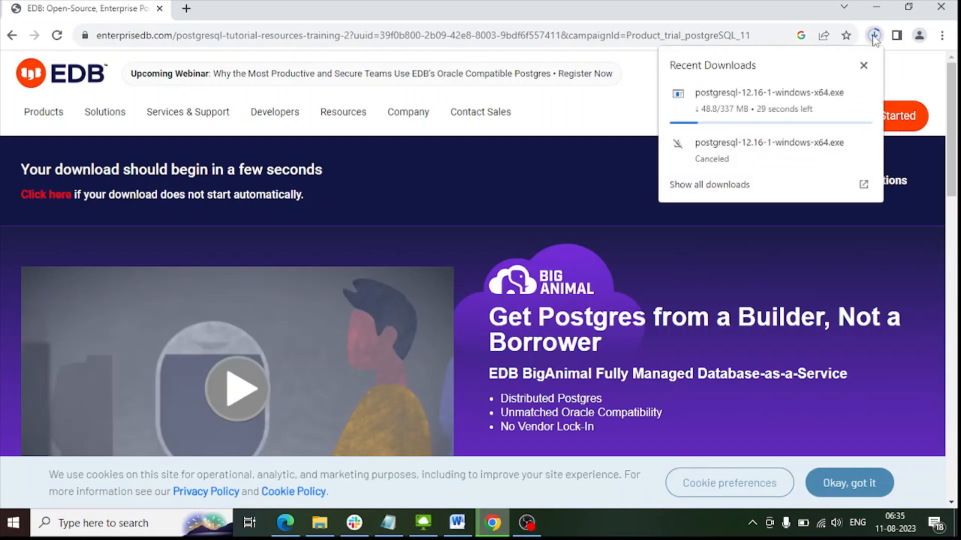
{"action": "left_click", "coordinate": [863, 69]}
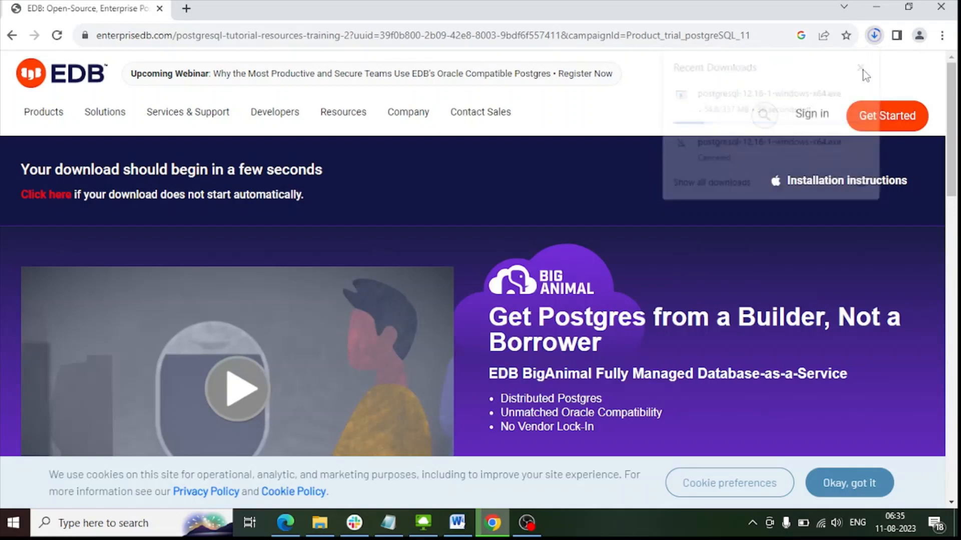
{"action": "left_click", "coordinate": [875, 41]}
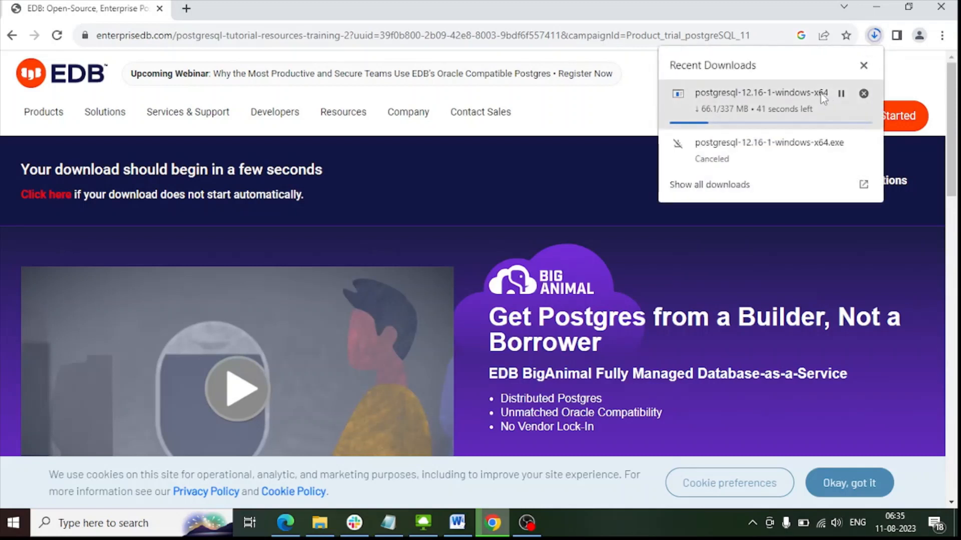
{"action": "left_click", "coordinate": [842, 94]}
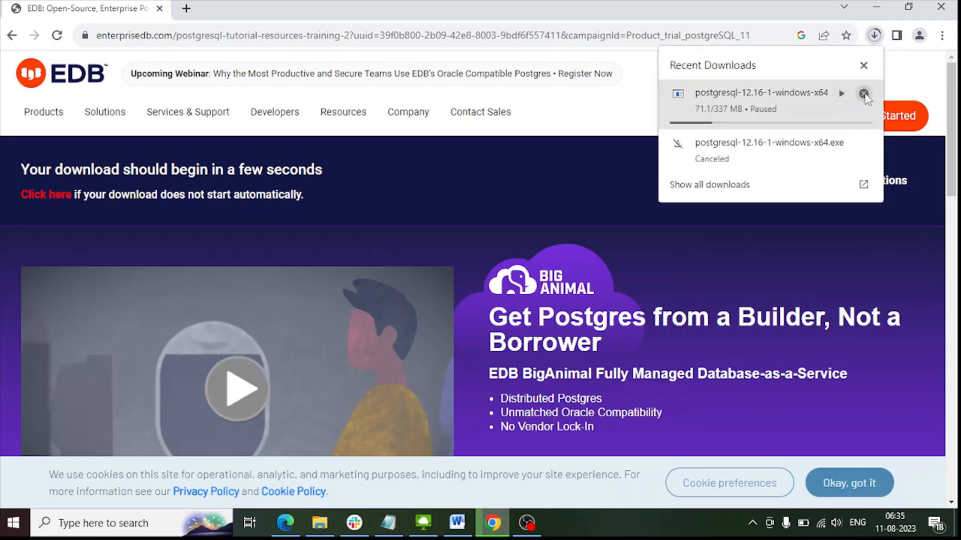
{"action": "left_click", "coordinate": [864, 94]}
{"action": "left_click", "coordinate": [863, 66]}
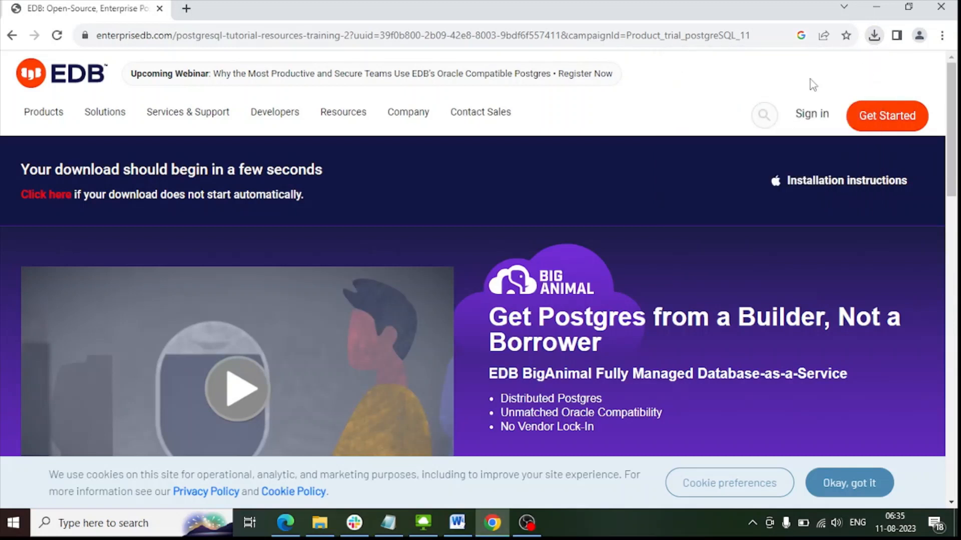
{"action": "mouse_move", "coordinate": [321, 524]}
On the dbasql01 server, run postgresql-12.2-4-windows-x64.exe from the D:\PostgreSql\Software folder.
{"action": "left_click", "coordinate": [427, 523]}
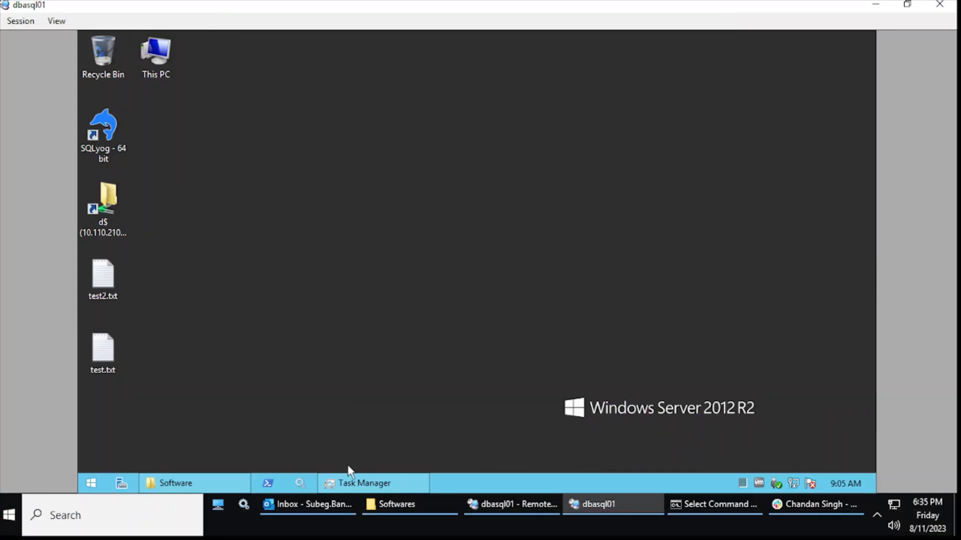
{"action": "left_click", "coordinate": [217, 484]}
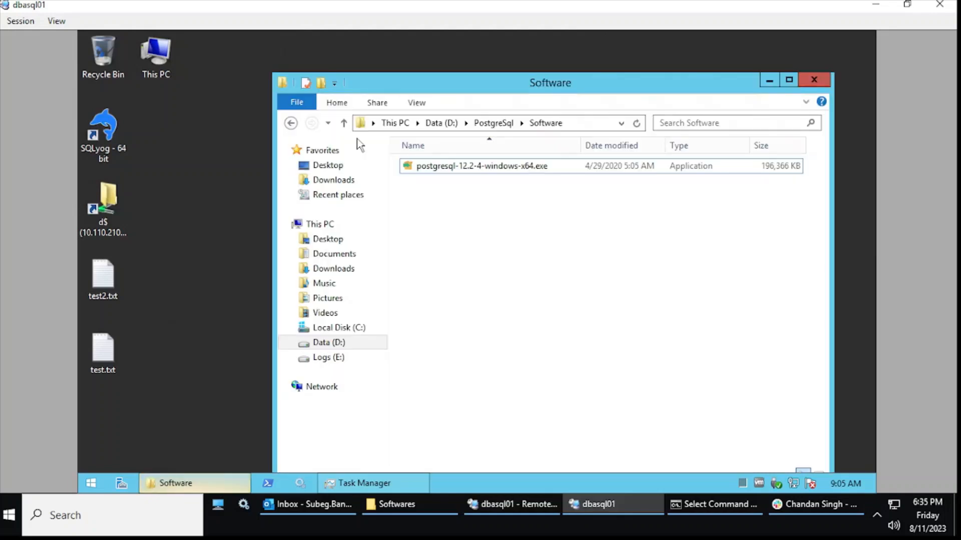
{"action": "left_click", "coordinate": [548, 161]}
{"action": "left_click_drag", "start_coordinate": [585, 88], "coordinate": [458, 122]}
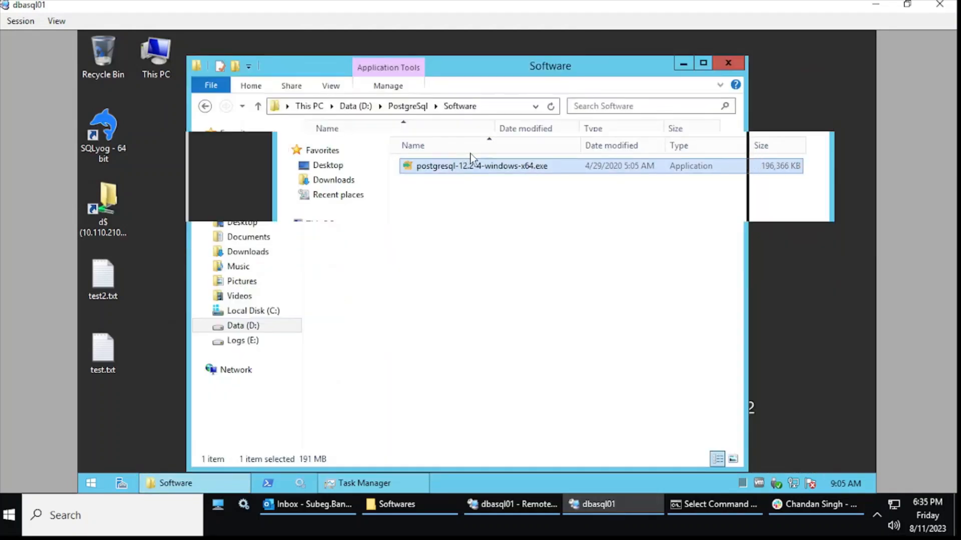
{"action": "double_click", "coordinate": [444, 155]}
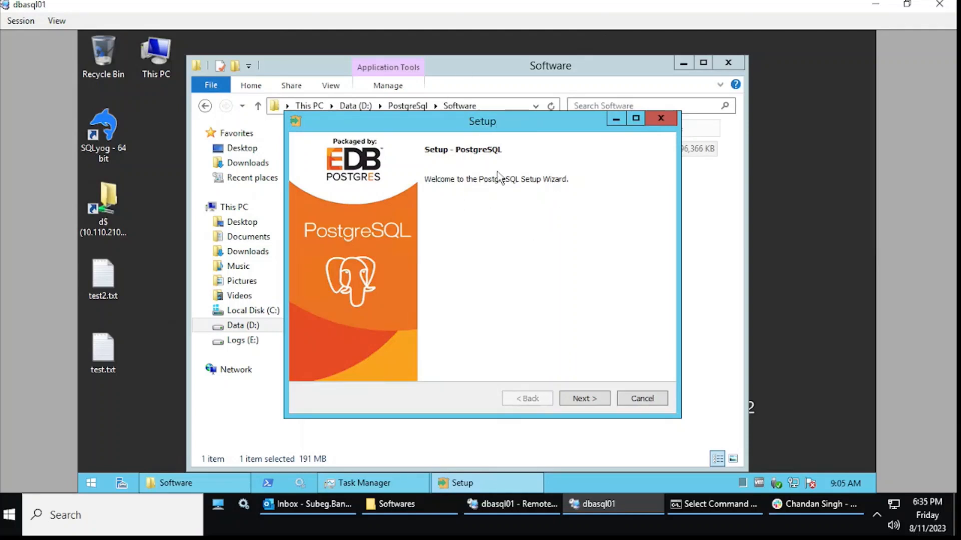
Keep the default installation and data directories, with pgAdmin 4 unticked in Components.
{"action": "left_click_drag", "start_coordinate": [499, 129], "coordinate": [499, 177]}
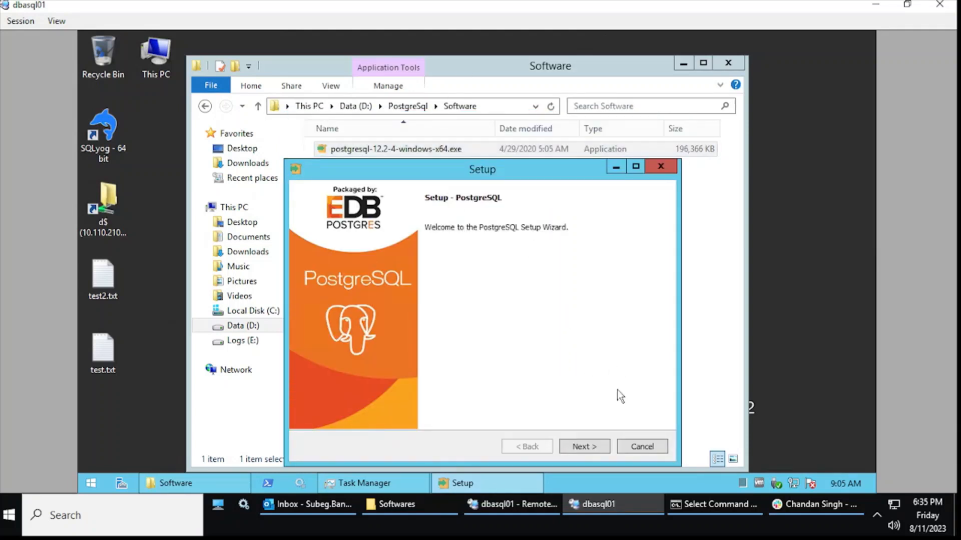
{"action": "left_click", "coordinate": [598, 451]}
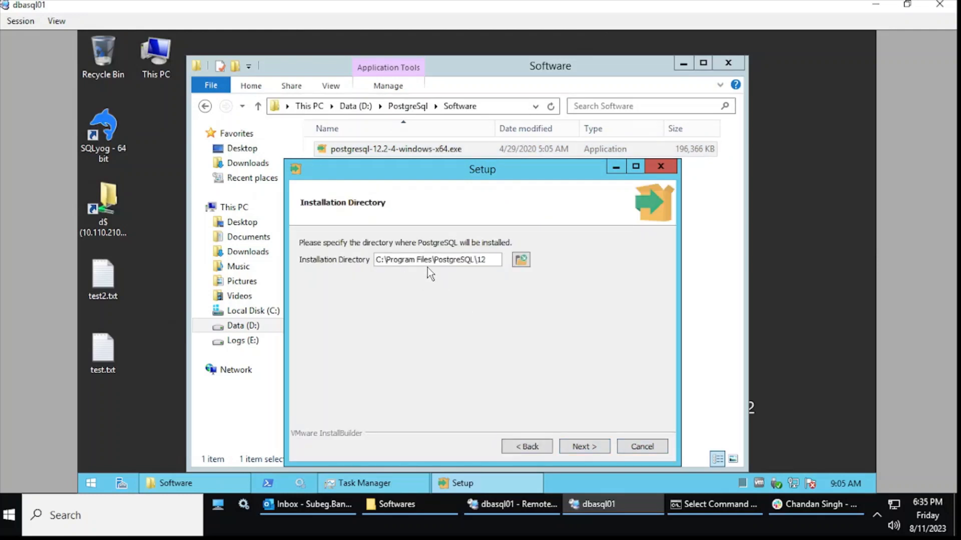
{"action": "left_click", "coordinate": [595, 445]}
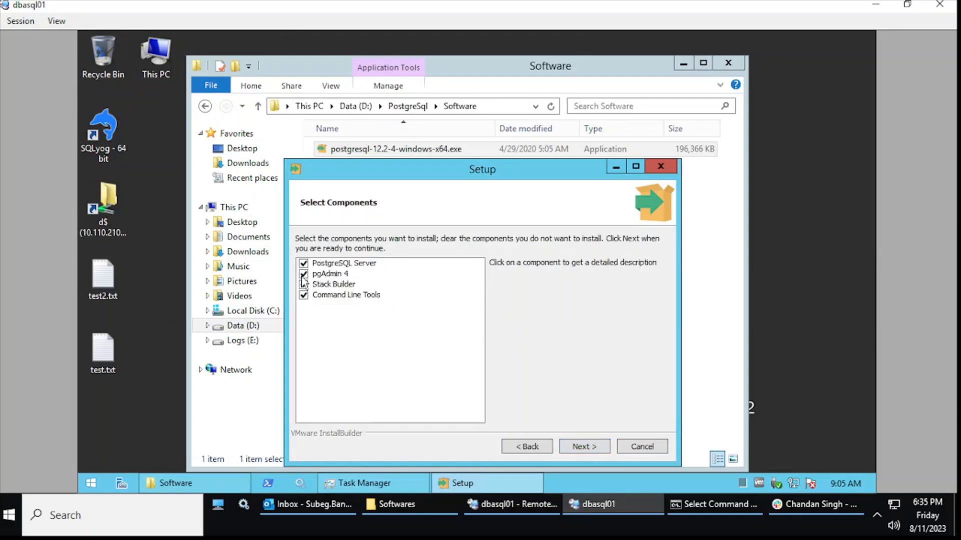
{"action": "left_click", "coordinate": [324, 277]}
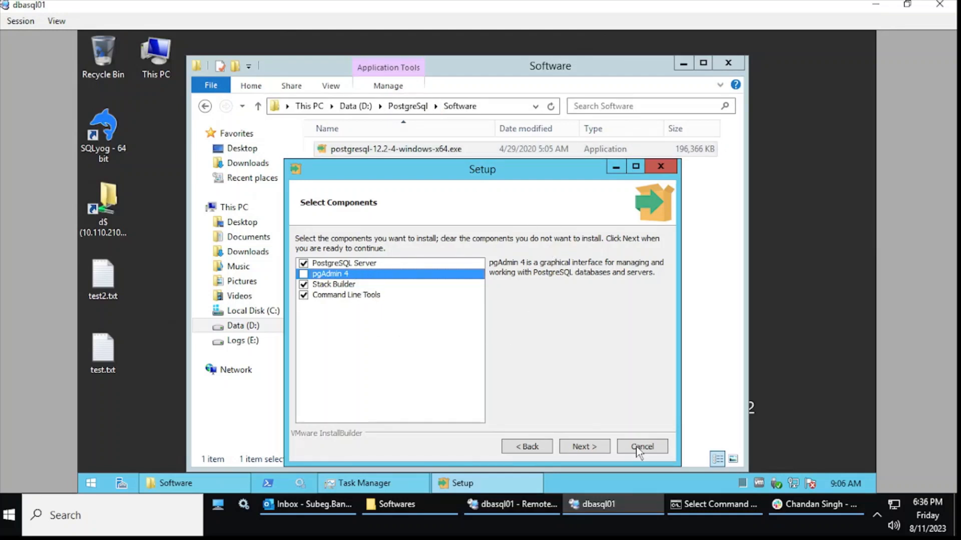
{"action": "left_click", "coordinate": [583, 447]}
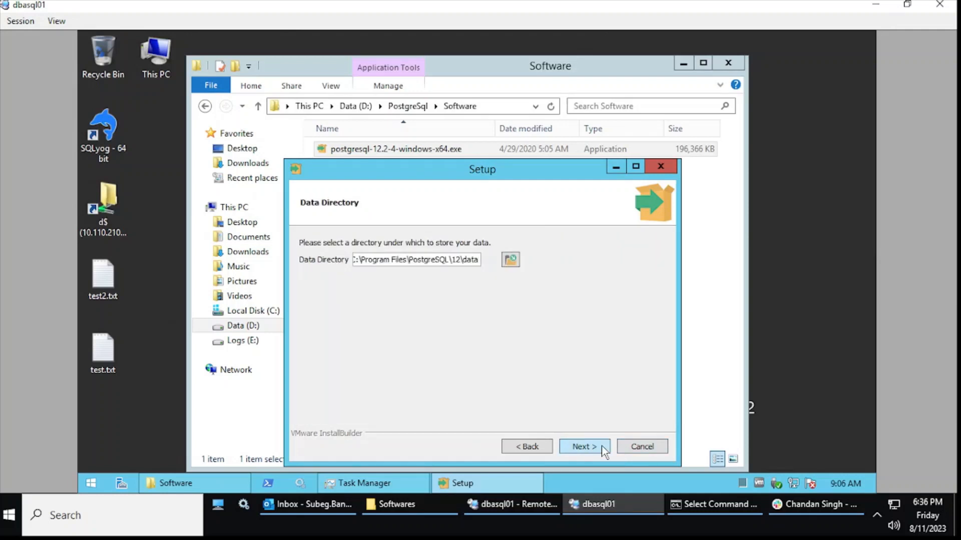
{"action": "left_click", "coordinate": [603, 448]}
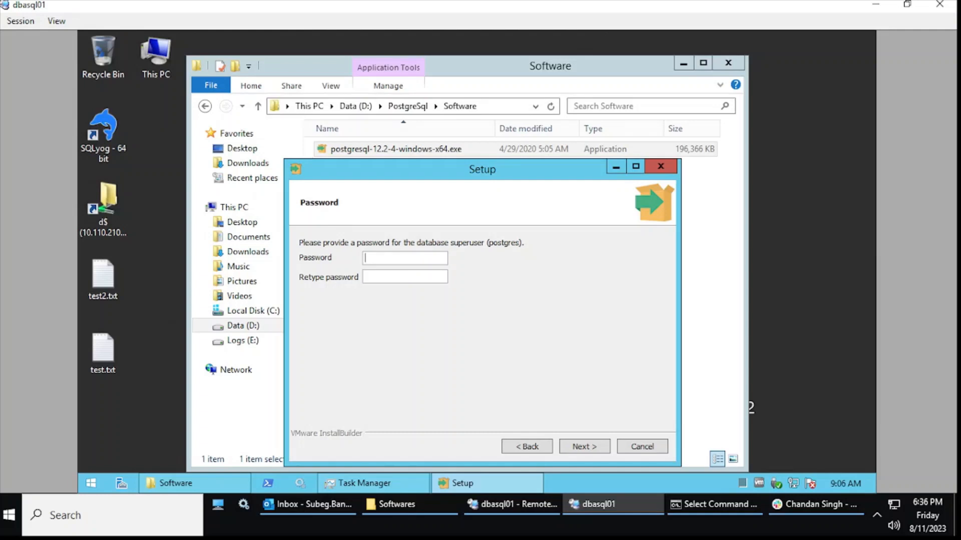
Enter and confirm the postgres superuser password, then keep the default port 5432.
{"action": "type", "text": "admin@123"}
{"action": "key", "text": "Tab"}
{"action": "type", "text": "admin@123"}
{"action": "left_click", "coordinate": [594, 447]}
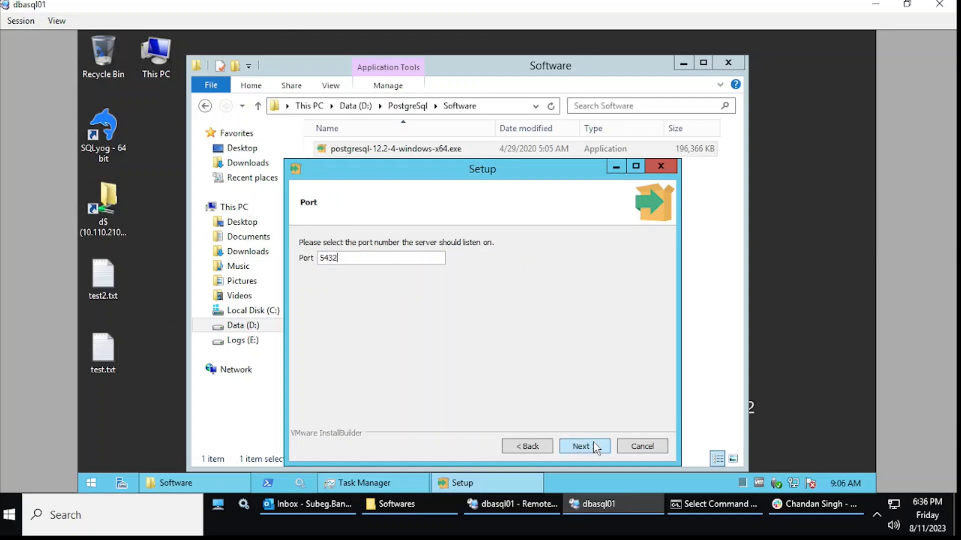
{"action": "left_click", "coordinate": [338, 258]}
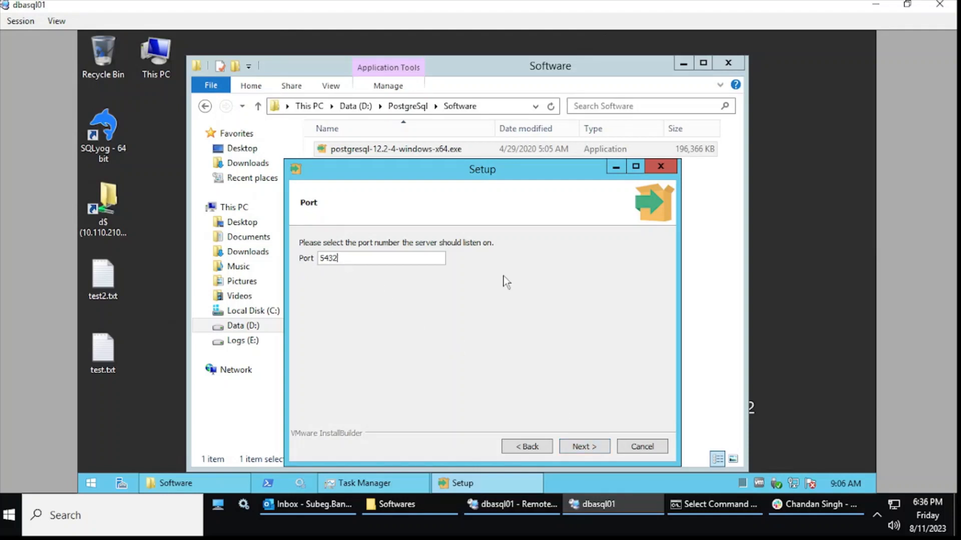
{"action": "left_click", "coordinate": [592, 449]}
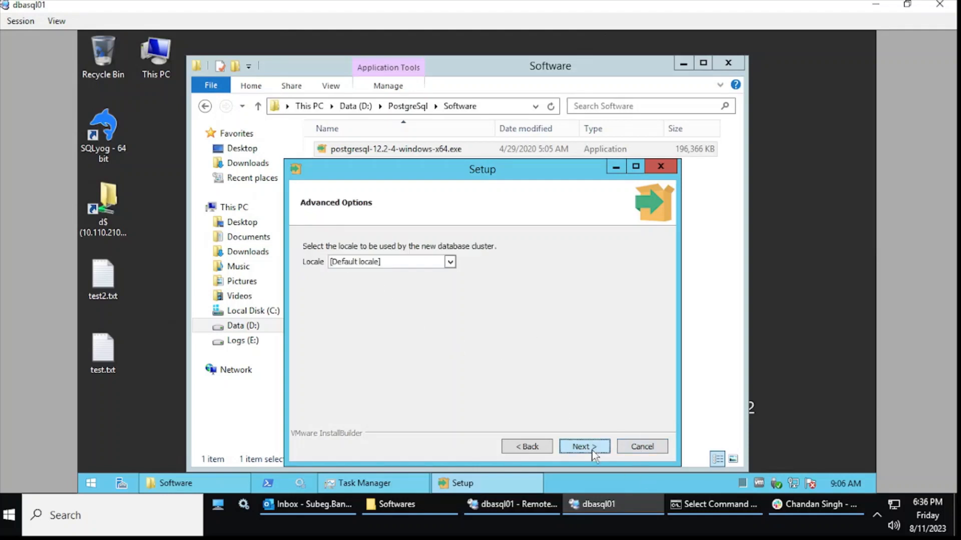
Accept the default locale and the pre-installation summary, then begin installing PostgreSQL 12.2.
{"action": "left_click", "coordinate": [594, 450]}
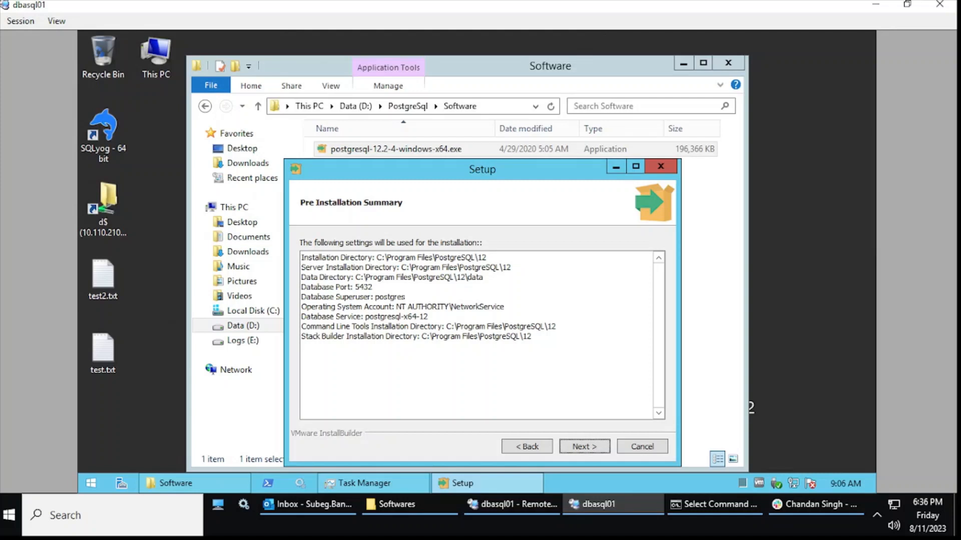
{"action": "left_click", "coordinate": [585, 447]}
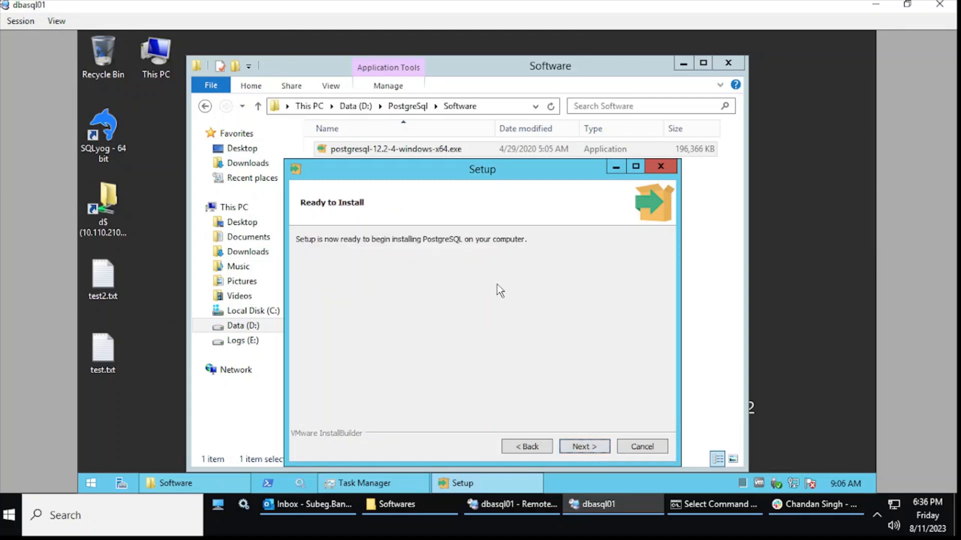
{"action": "left_click", "coordinate": [589, 449]}
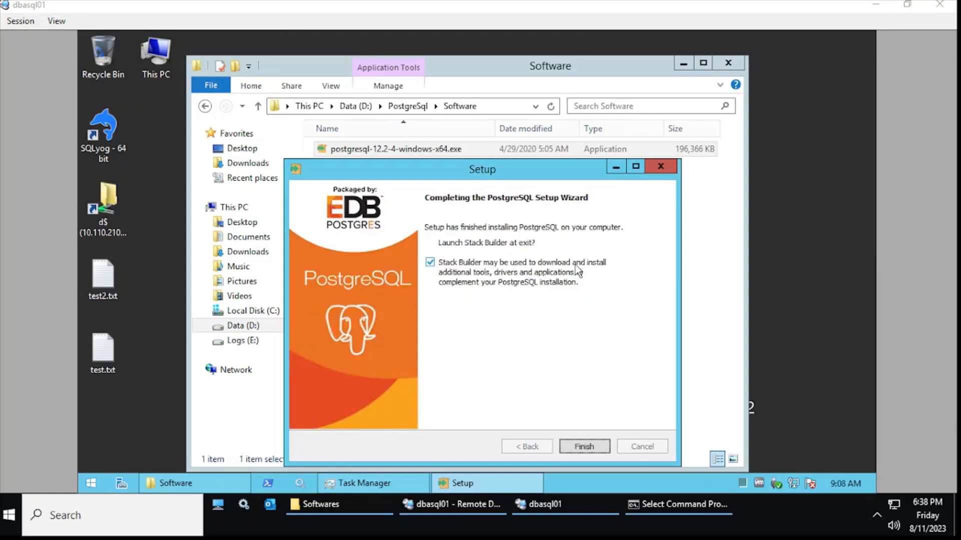
Untick 'Launch Stack Builder at exit', finish the wizard, and minimize the Software folder.
{"action": "left_click", "coordinate": [430, 262]}
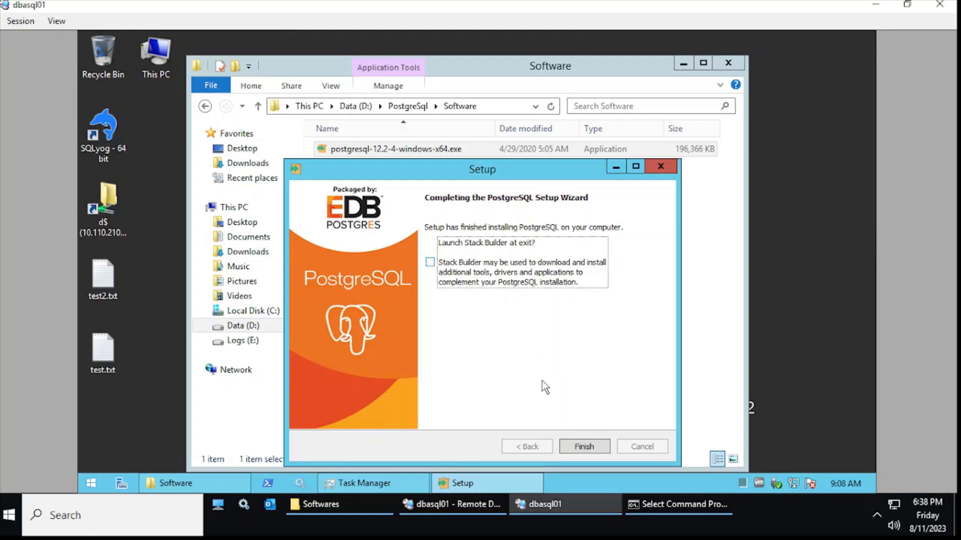
{"action": "left_click", "coordinate": [583, 447]}
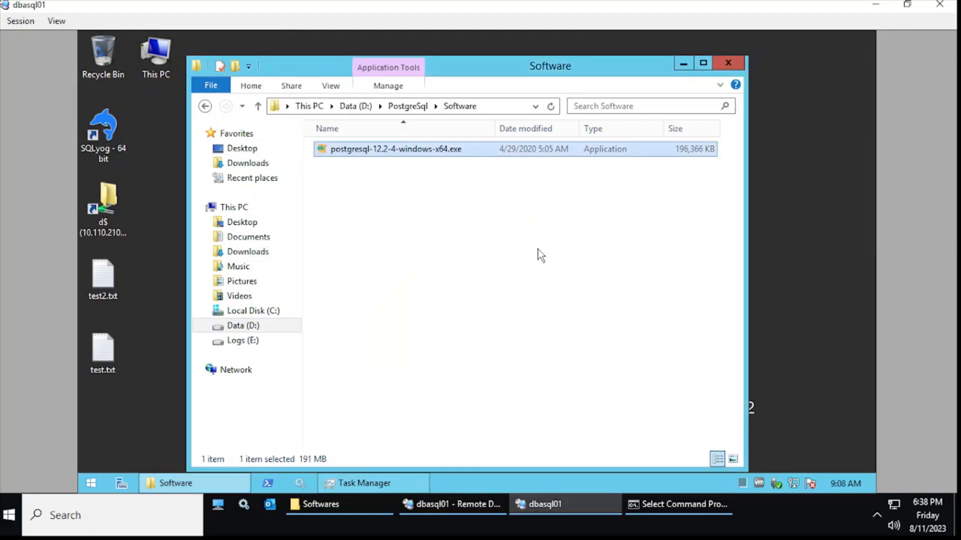
{"action": "left_click", "coordinate": [682, 65]}
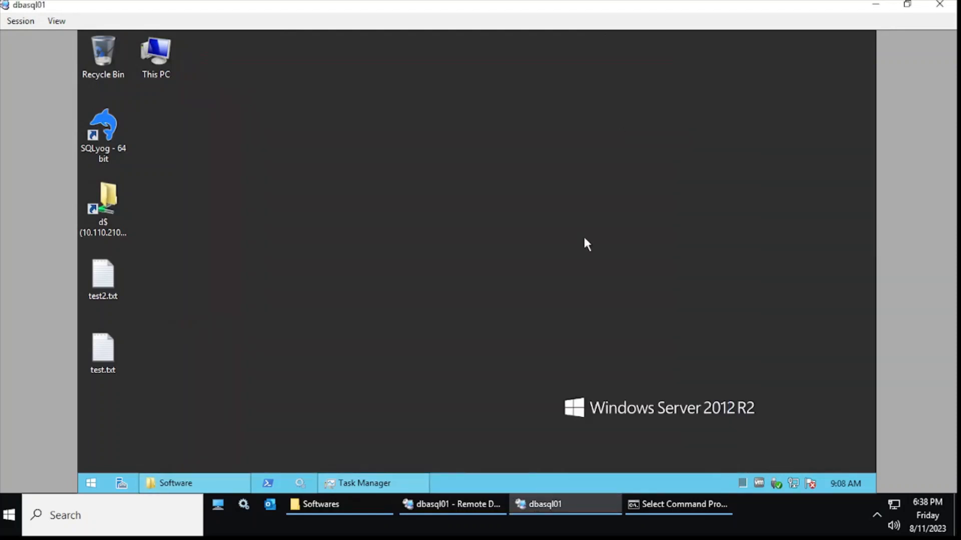
Confirm in Services that postgresql-x64-12 is Running with Automatic startup, then minimize Services.
{"action": "left_click", "coordinate": [300, 483]}
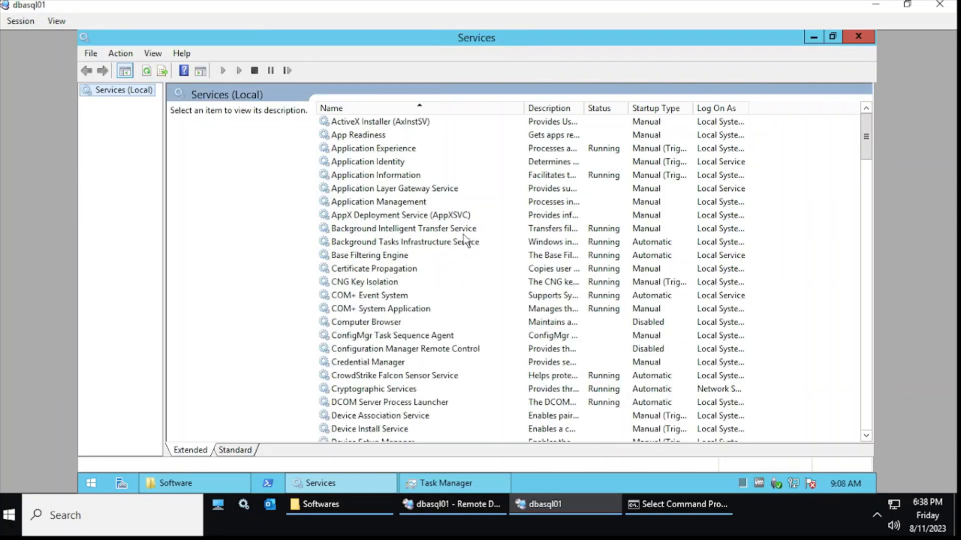
{"action": "left_click", "coordinate": [444, 242]}
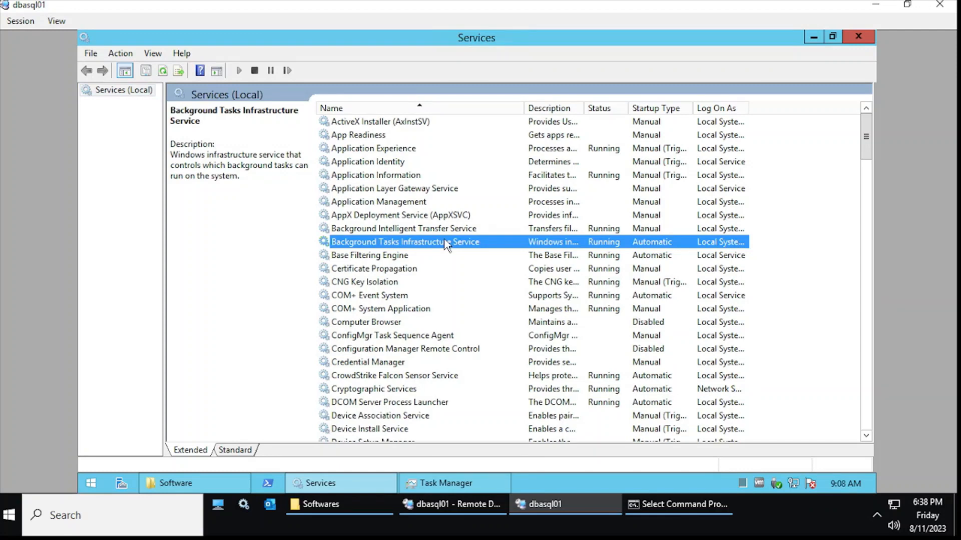
{"action": "key", "text": "p"}
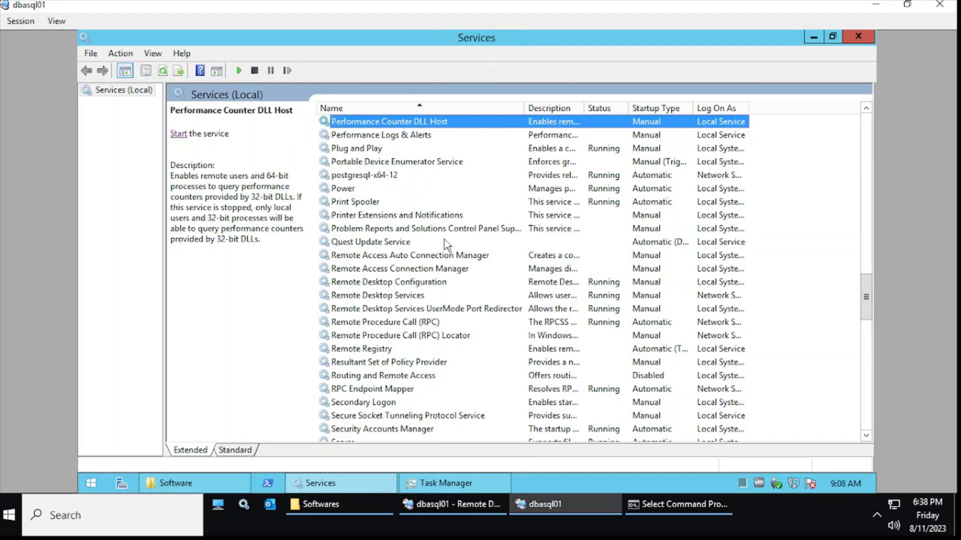
{"action": "left_click", "coordinate": [406, 175]}
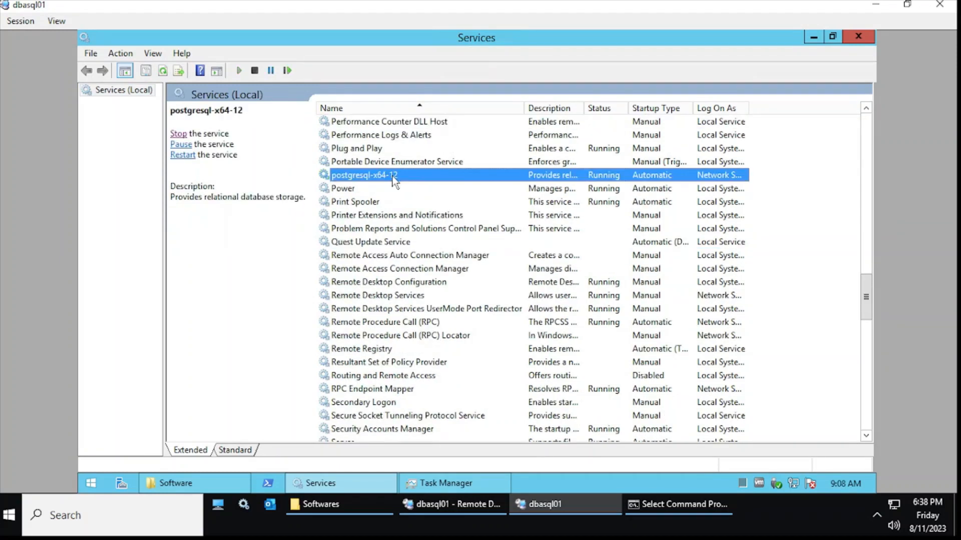
{"action": "left_click", "coordinate": [812, 40]}
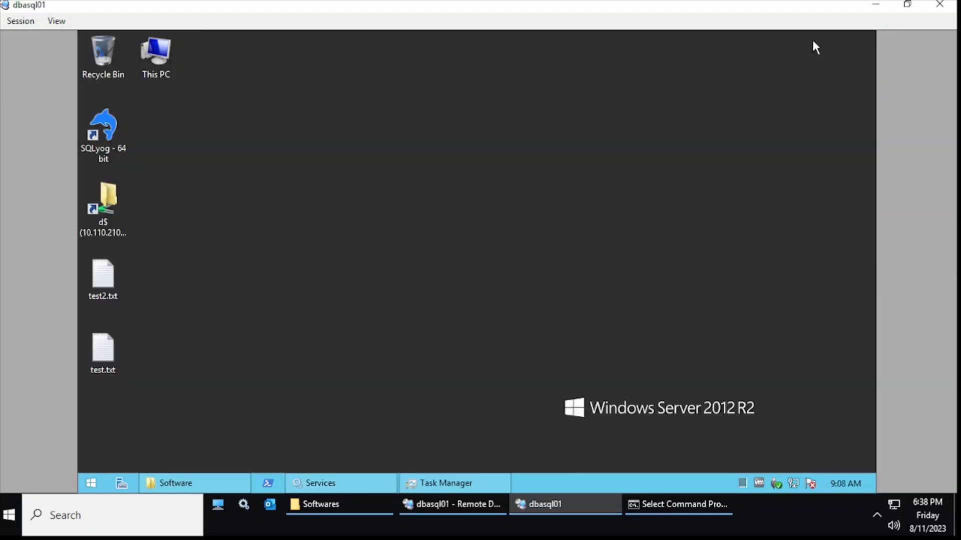
Navigate File Explorer to C:\Program Files\PostgreSQL\12\bin and select its address-bar path.
{"action": "left_click", "coordinate": [203, 479]}
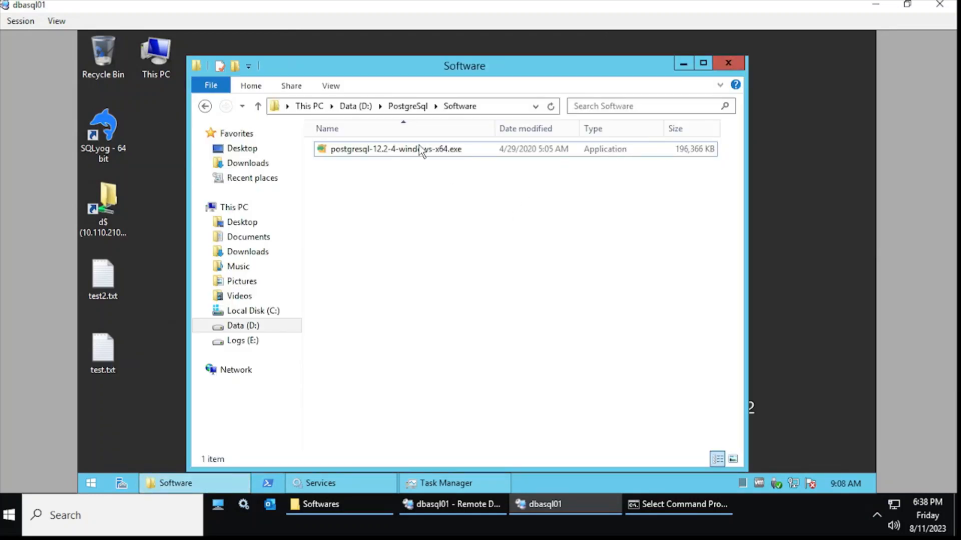
{"action": "left_click", "coordinate": [368, 110]}
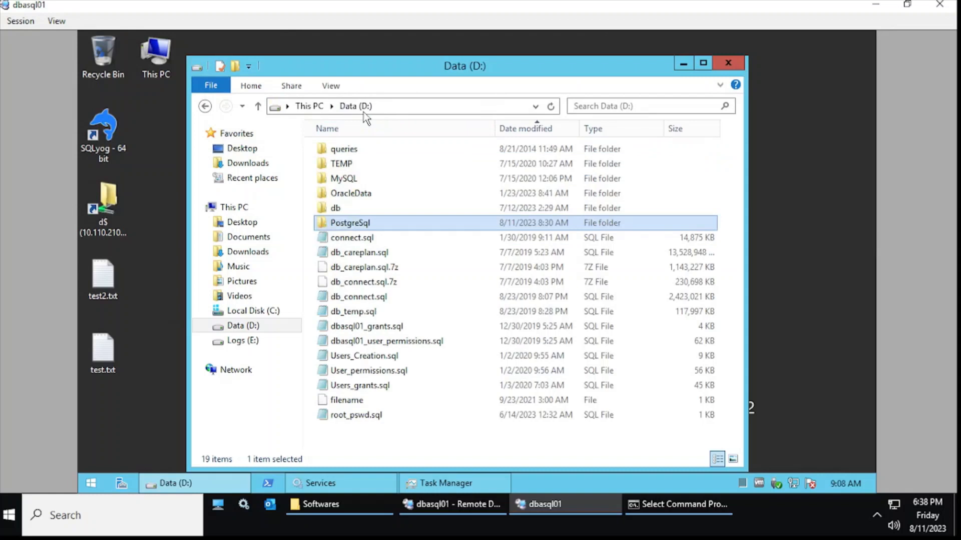
{"action": "left_click", "coordinate": [310, 107]}
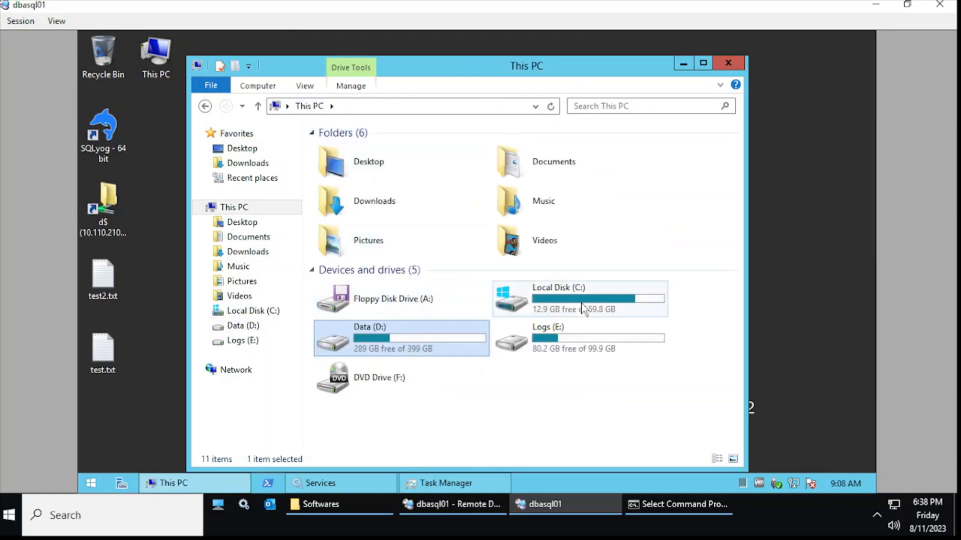
{"action": "double_click", "coordinate": [583, 306]}
{"action": "double_click", "coordinate": [354, 188]}
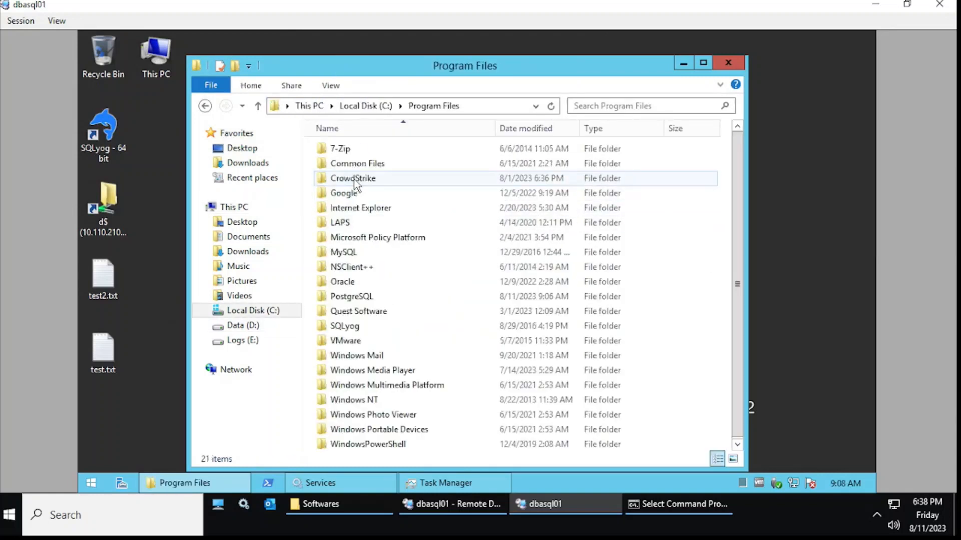
{"action": "double_click", "coordinate": [365, 298]}
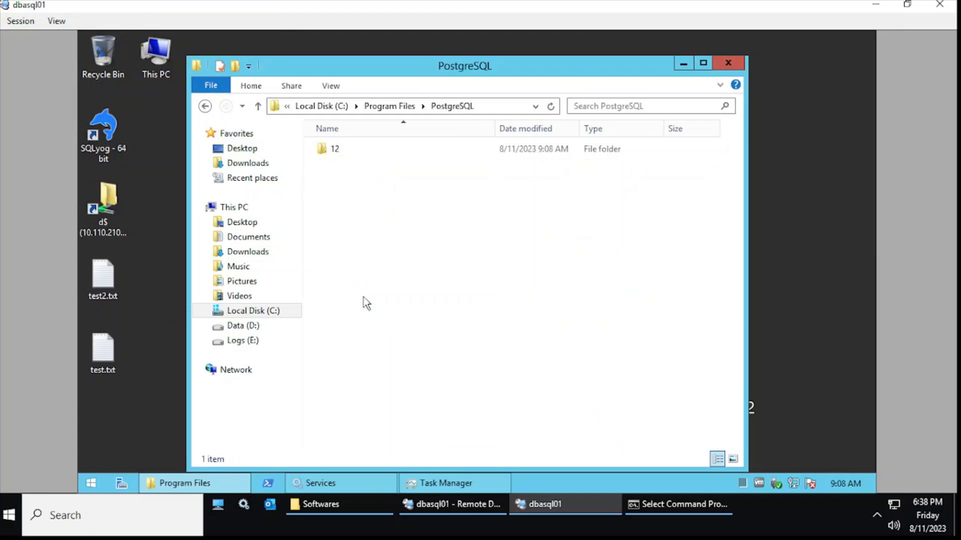
{"action": "double_click", "coordinate": [379, 155]}
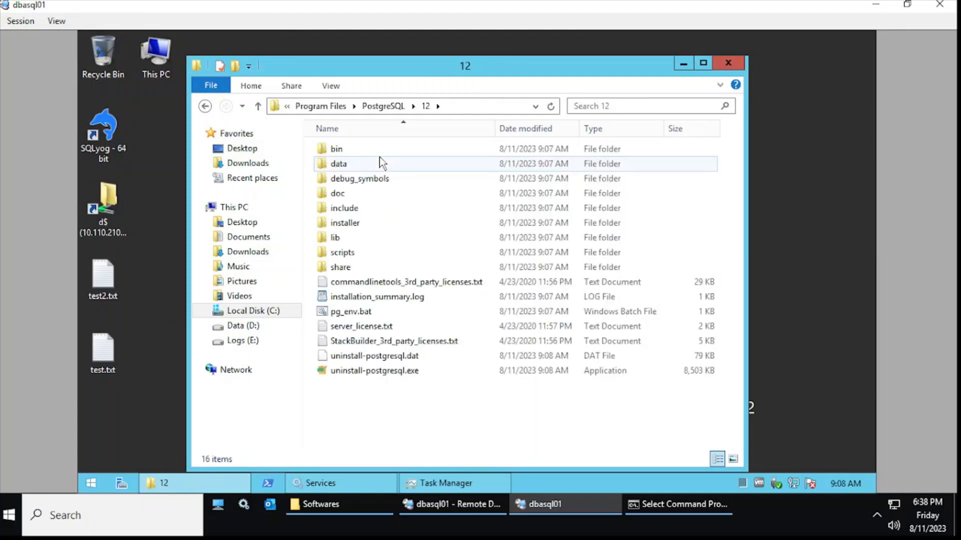
{"action": "double_click", "coordinate": [381, 150]}
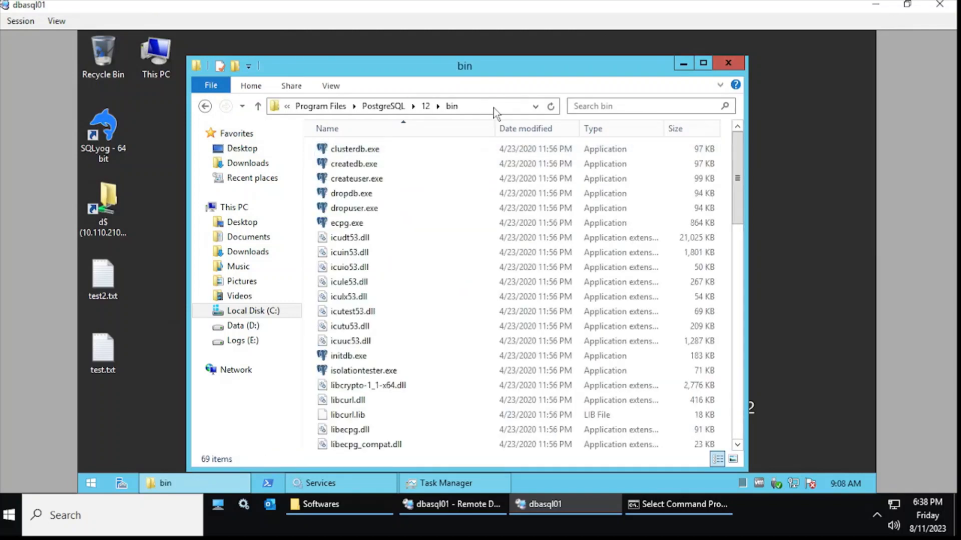
{"action": "left_click", "coordinate": [494, 107]}
Open cmd in the PostgreSQL 12 bin folder and log in with psql -U postgres and the postgres password.
{"action": "type", "text": "cmd"}
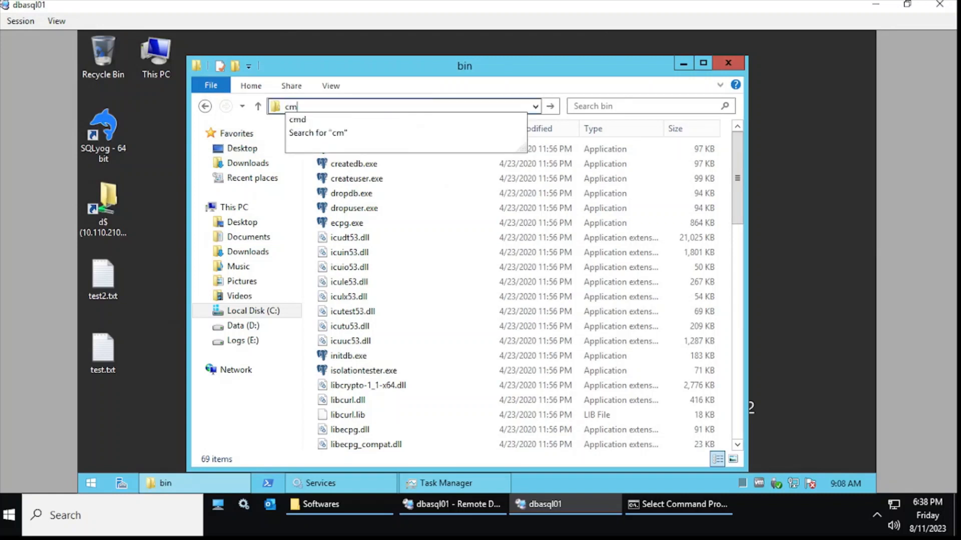
{"action": "key", "text": "Return"}
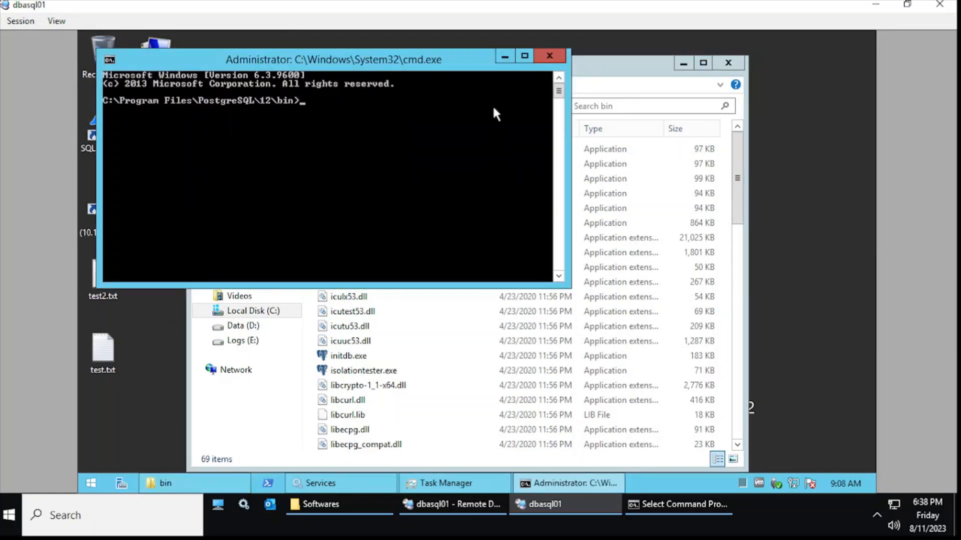
{"action": "type", "text": "psql -U postgres"}
{"action": "key", "text": "Return"}
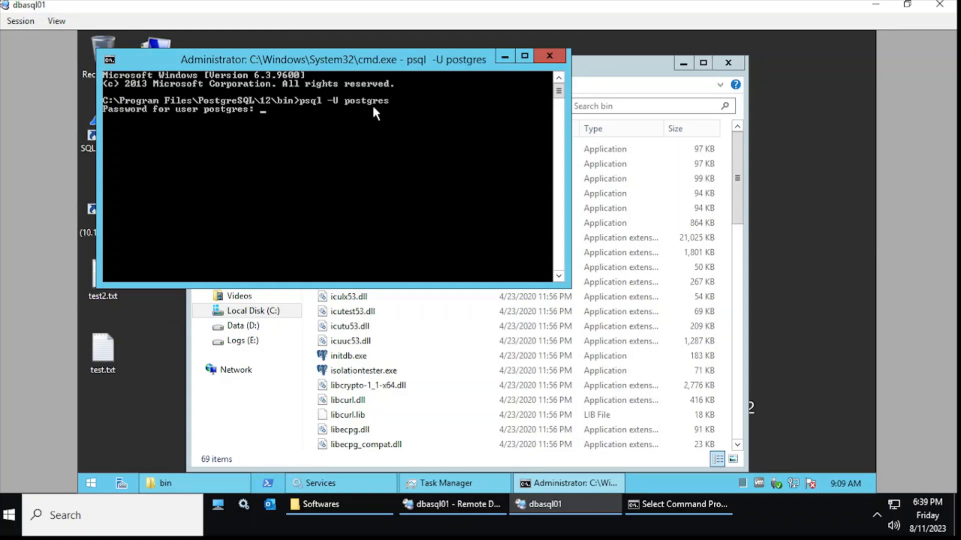
{"action": "key", "text": "Return"}
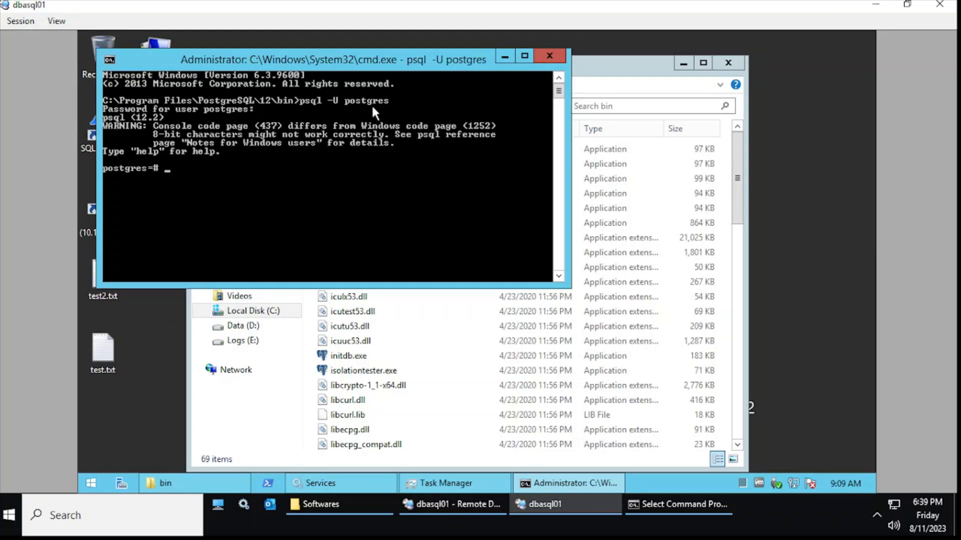
{"action": "left_click", "coordinate": [91, 483]}
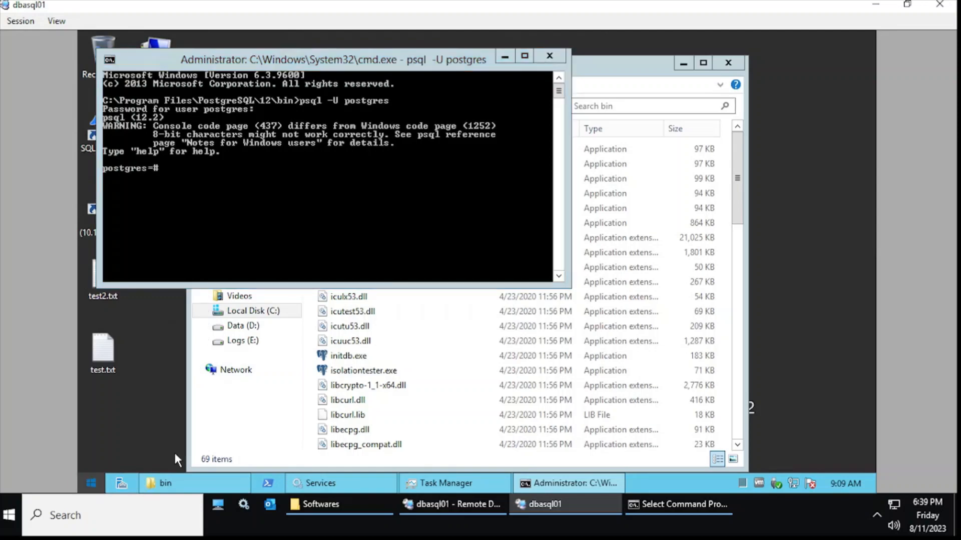
Return to the Command Prompt window and enter pg_ctl stop, which goes to the psql prompt.
{"action": "left_click", "coordinate": [828, 89]}
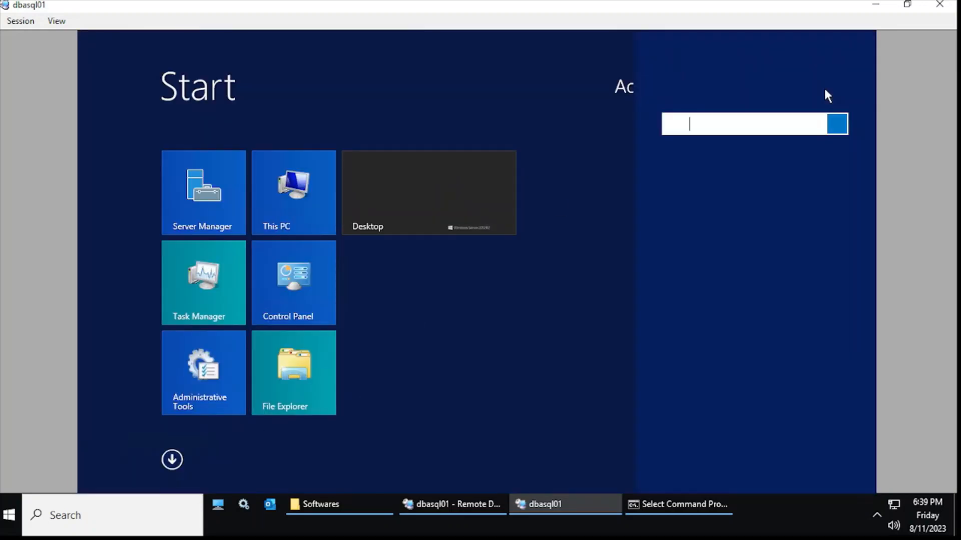
{"action": "type", "text": "cmd"}
{"action": "key", "text": "Return"}
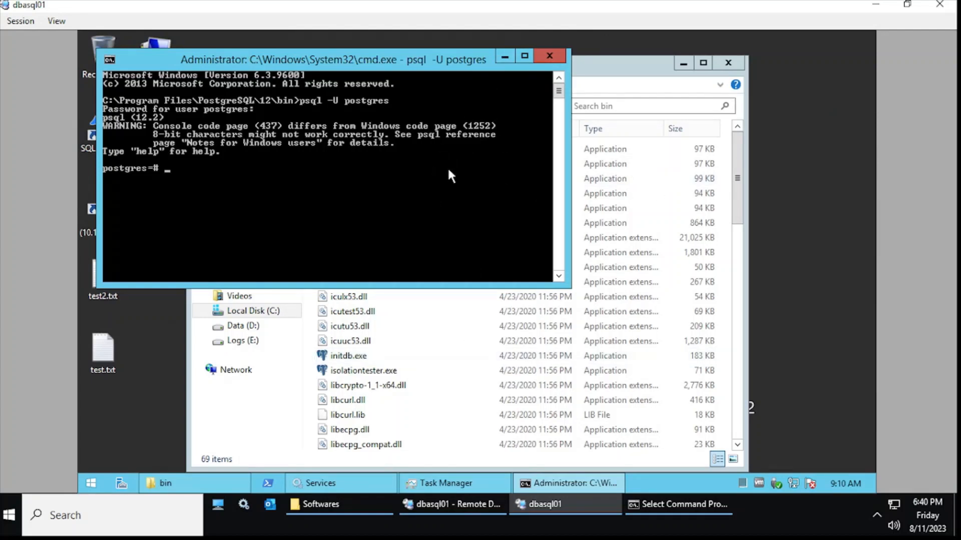
{"action": "type", "text": "e"}
{"action": "type", "text": "x"}
{"action": "key", "text": "BackSpace"}
{"action": "key", "text": "BackSpace"}
{"action": "type", "text": "pg_ctl stop"}
{"action": "key", "text": "Return"}
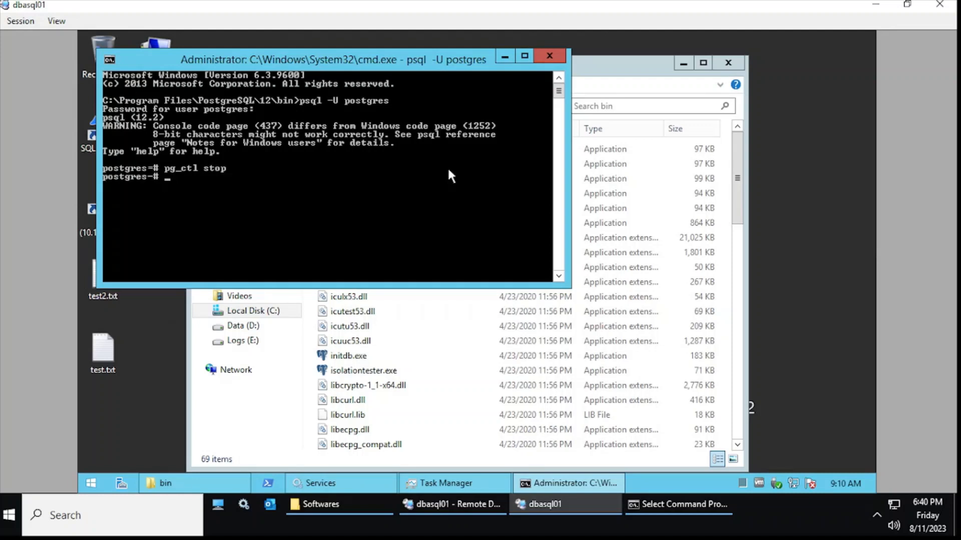
Quit psql with \q and run pg_ctl stop, getting the PGDATA-unset error.
{"action": "type", "text": "\\q"}
{"action": "key", "text": "Return"}
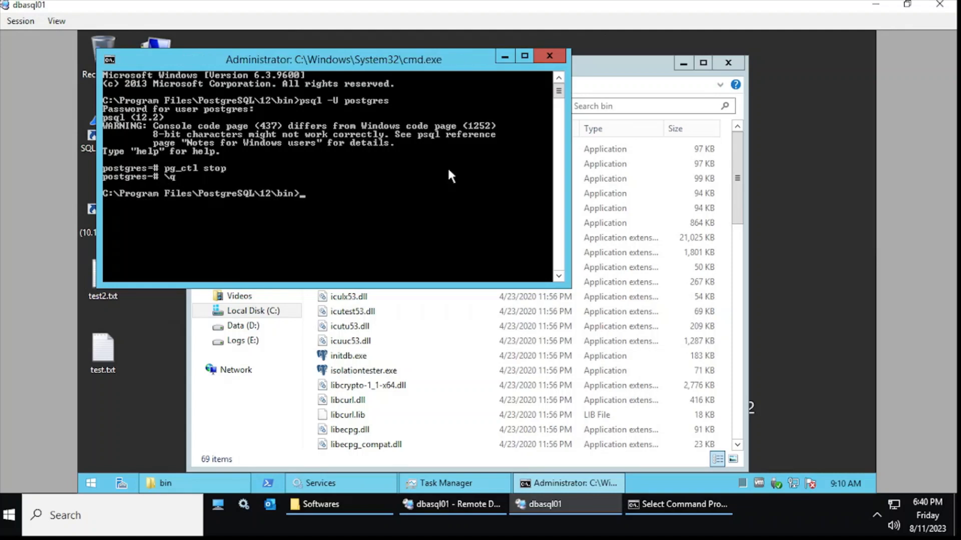
{"action": "type", "text": "pg_ctl stop"}
{"action": "key", "text": "Return"}
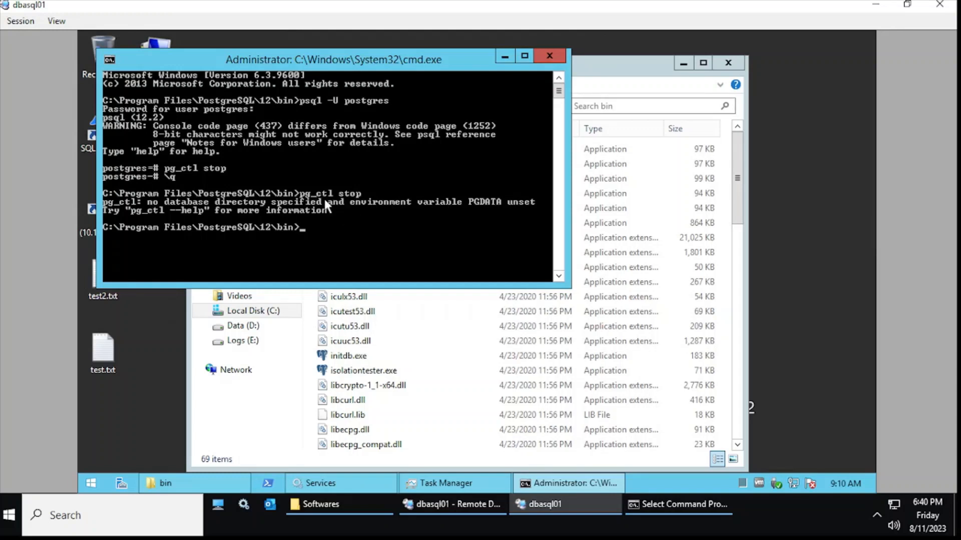
Look over initdb.exe, createuser.exe and dropuser.exe in the bin folder.
{"action": "left_click", "coordinate": [377, 357]}
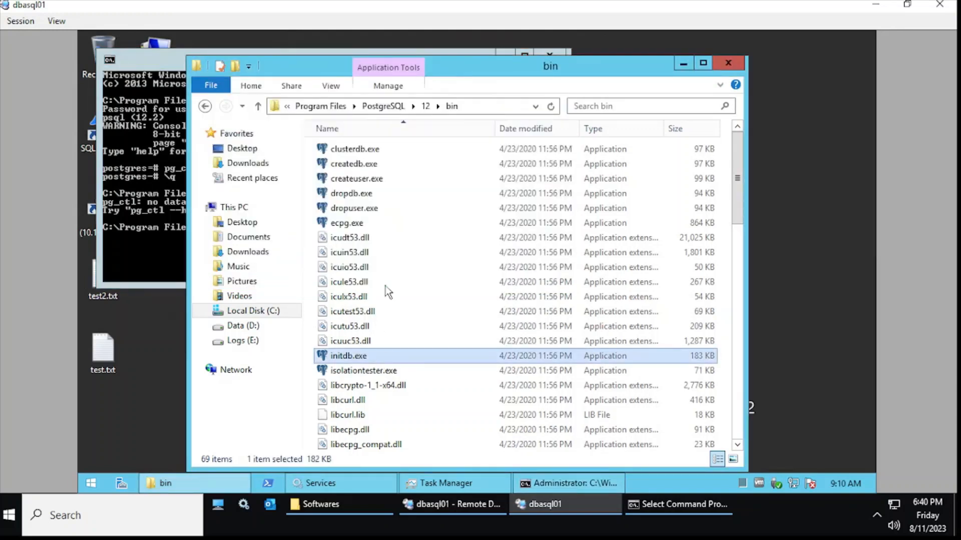
{"action": "left_click", "coordinate": [378, 181]}
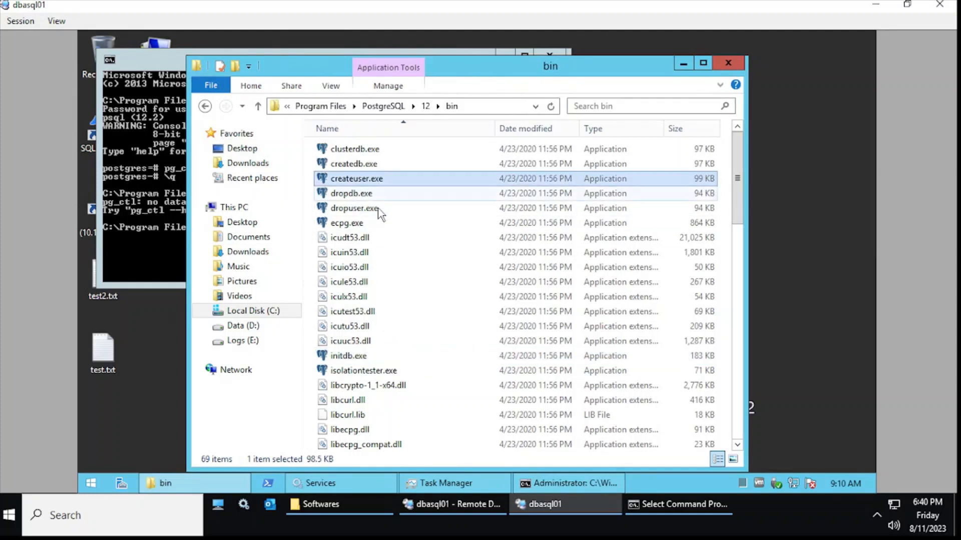
{"action": "left_click", "coordinate": [379, 210]}
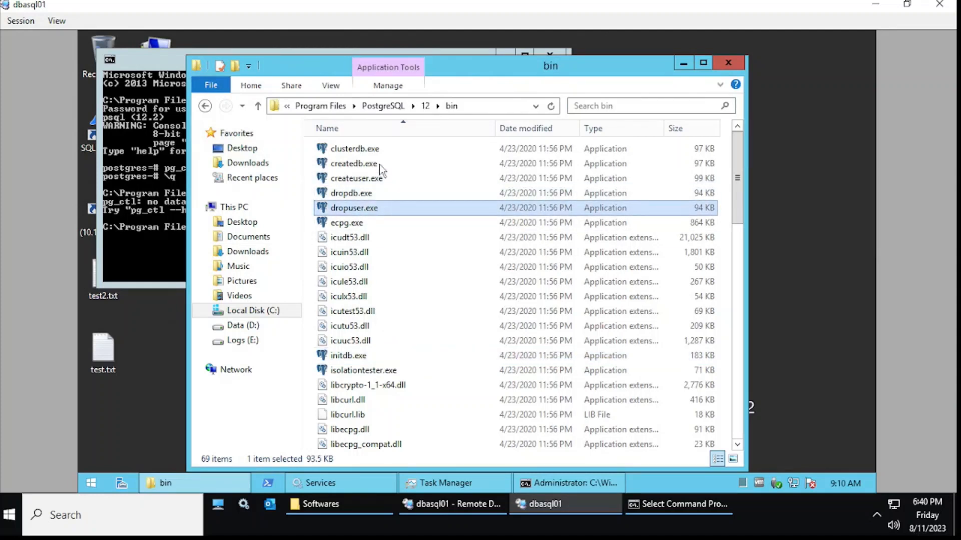
Bring Command Prompt back, then minimize the Remote Desktop session to show the local desktop.
{"action": "left_click", "coordinate": [153, 217]}
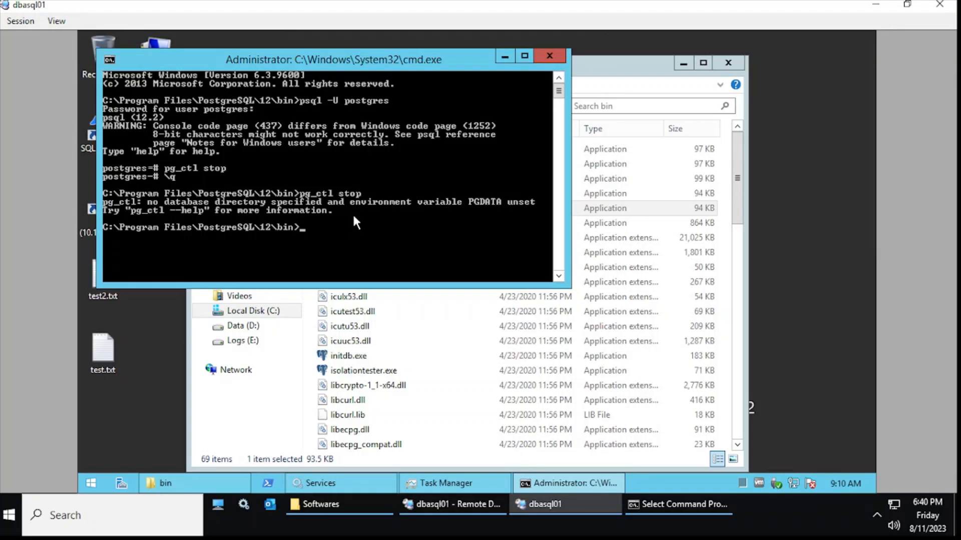
{"action": "mouse_move", "coordinate": [622, 2]}
{"action": "left_click", "coordinate": [678, 9]}
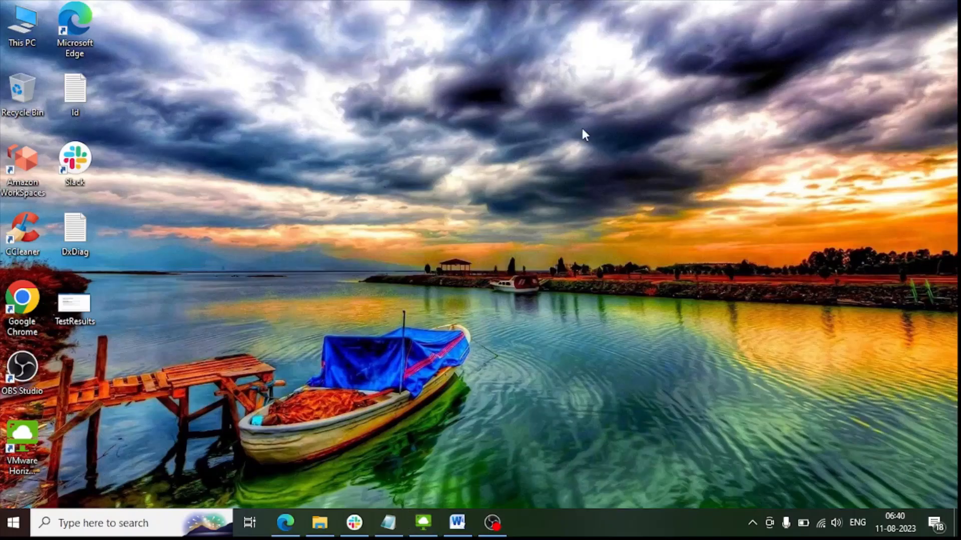